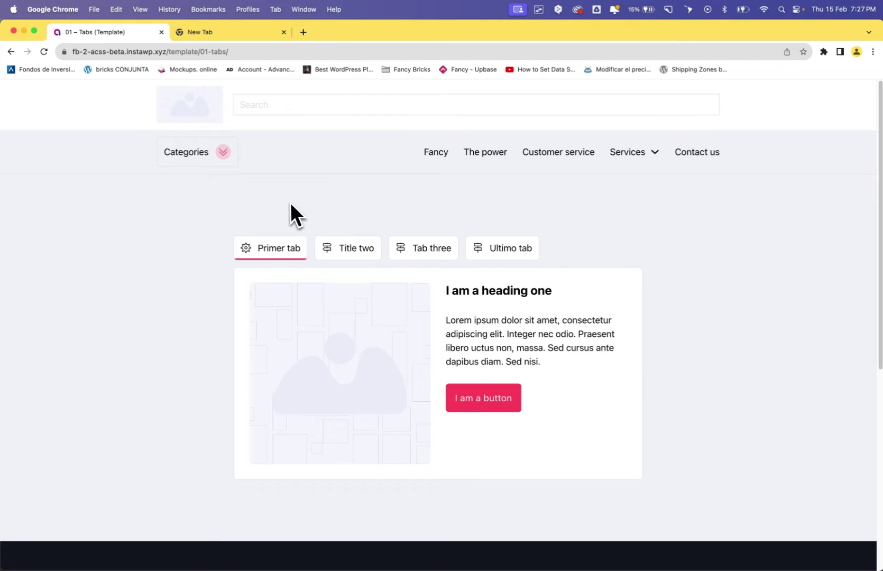
Test keyboard focus from the Primer tab to its panel's button and back to the tab
key(Tab)
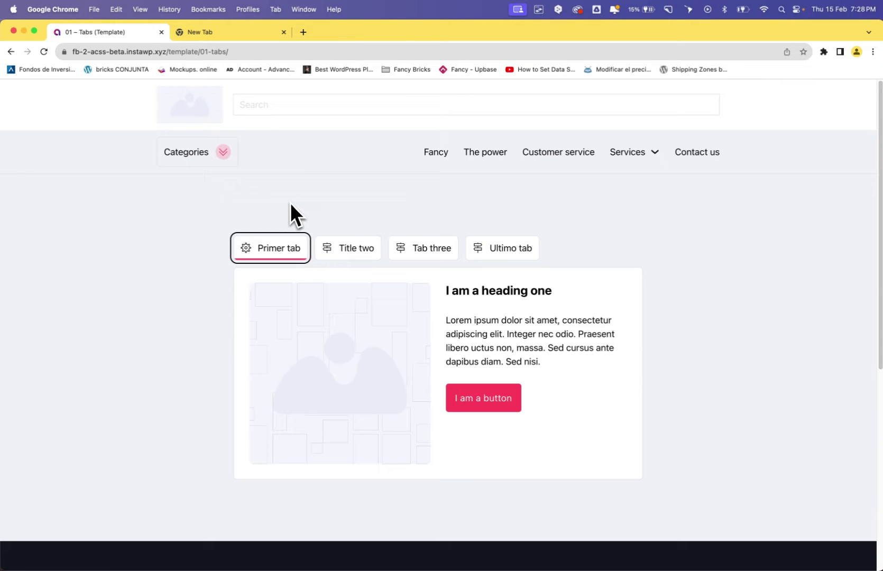
key(Tab)
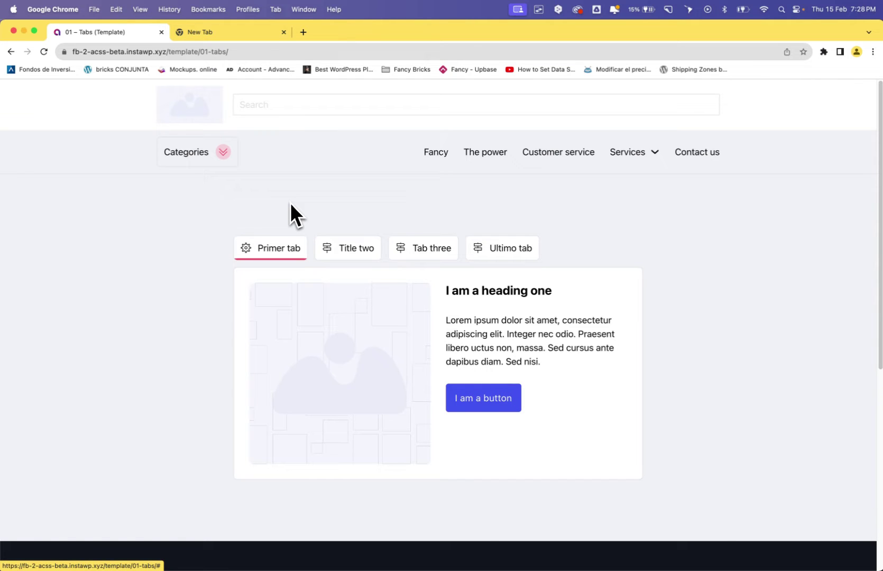
key(shift+Tab)
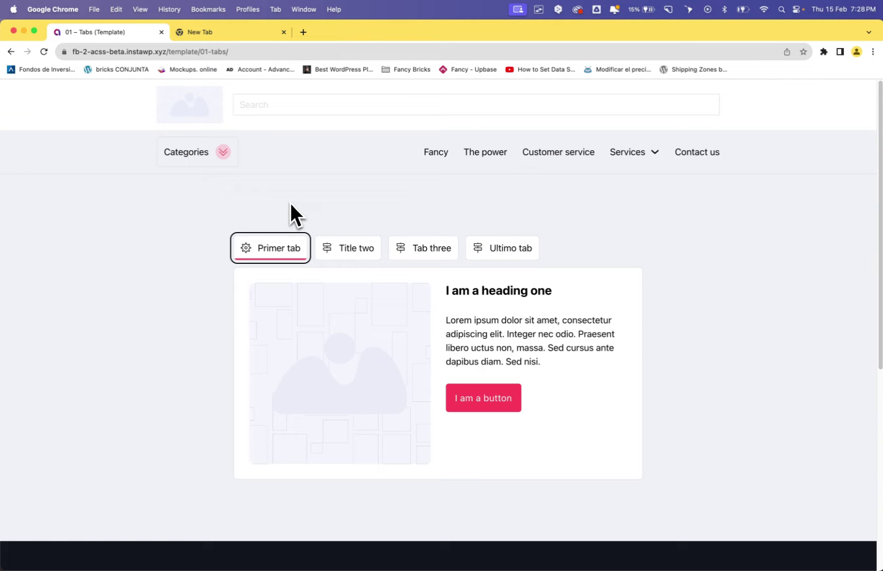
Activate Tab three by keyboard and test the focus moving to its panel's button and back
key(Tab)
key(Tab)
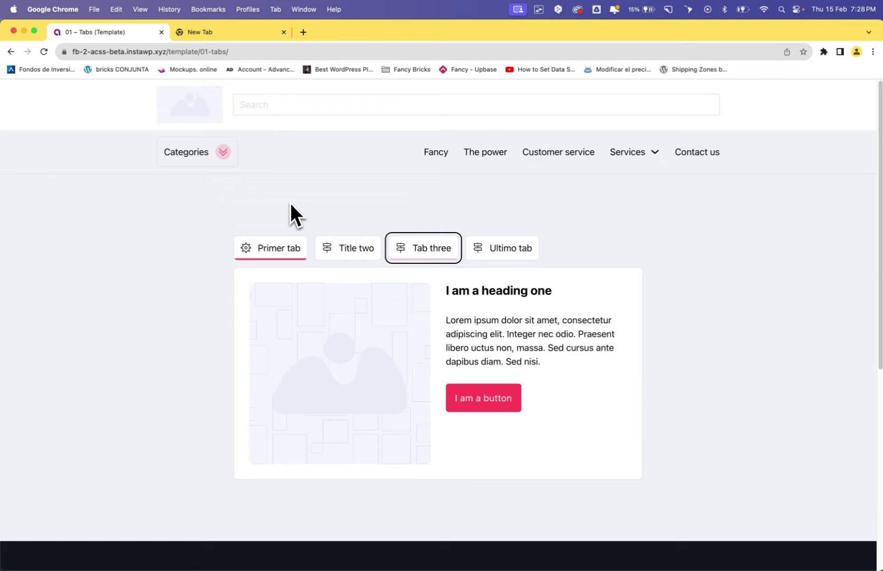
key(Return)
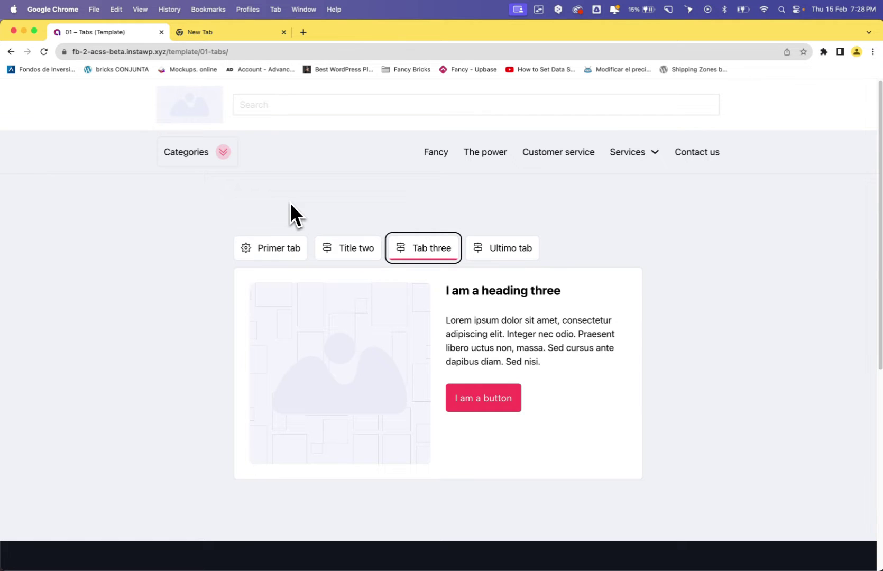
key(Tab)
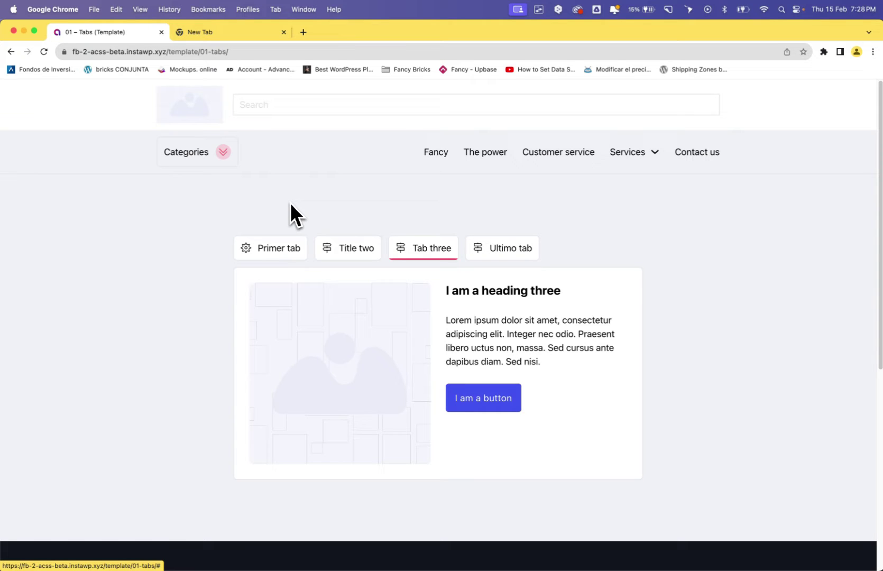
key(shift+Tab)
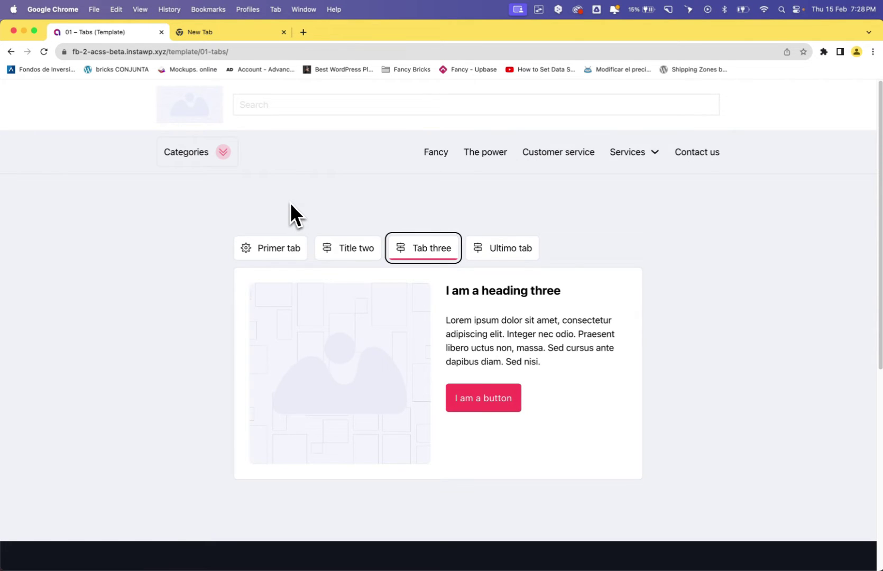
Cycle keyboard focus through the tab titles in both directions, wrapping between Ultimo tab and Primer tab
key(Right)
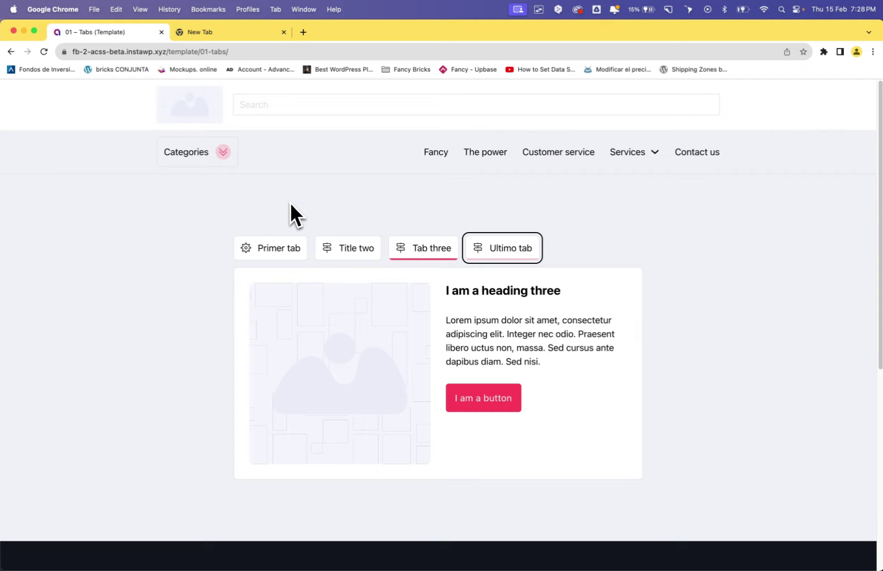
key(Right)
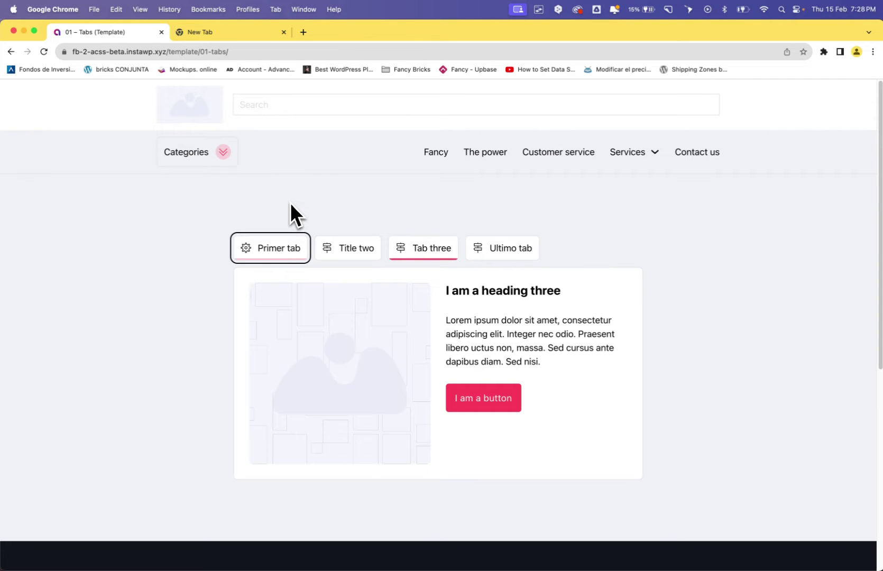
key(Right)
key(Right)
key(Left)
key(Left)
key(Left)
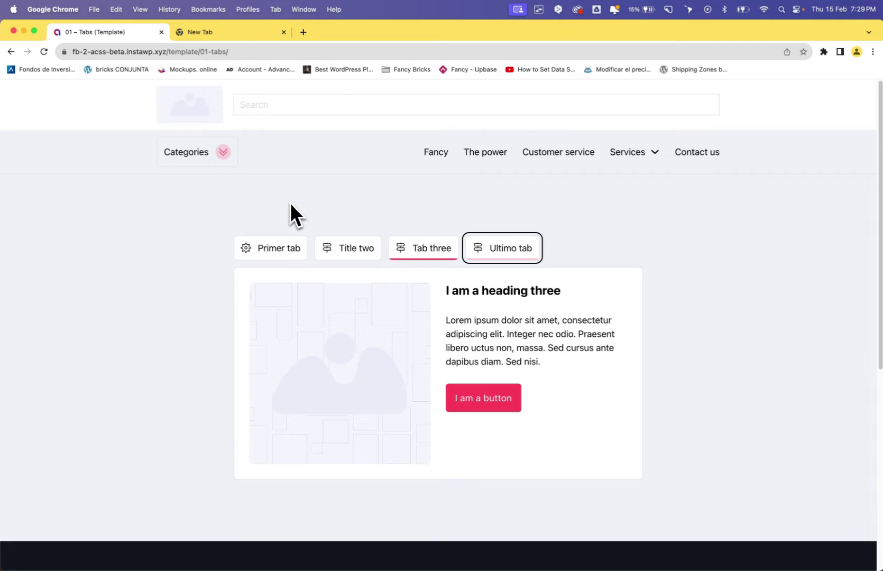
key(Left)
key(Left)
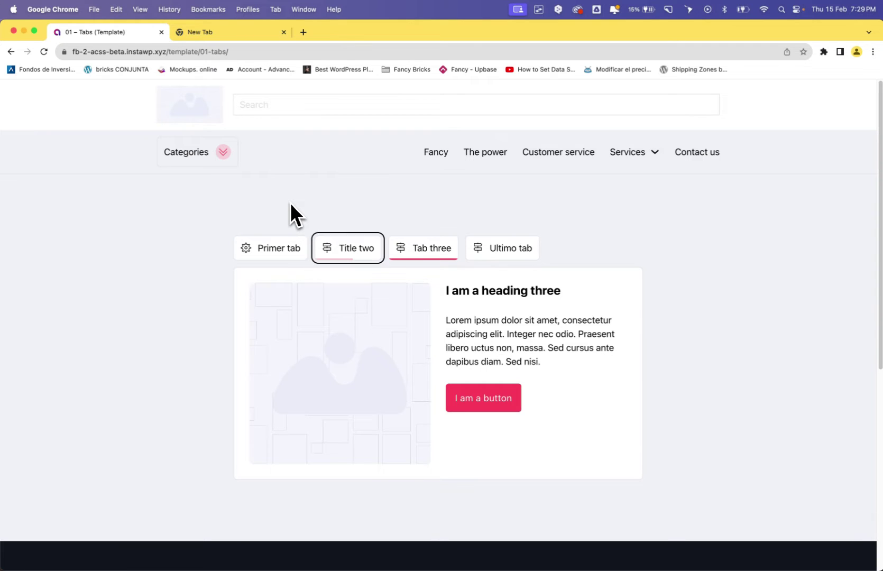
Activate the Title two tab by keyboard and check the focus moving to its panel's button and back
key(Left)
key(Right)
key(Return)
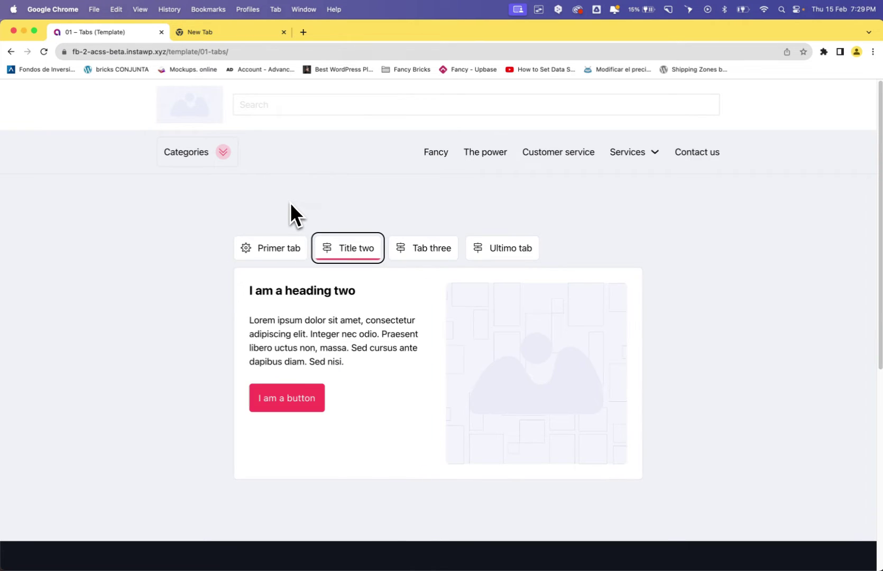
key(Tab)
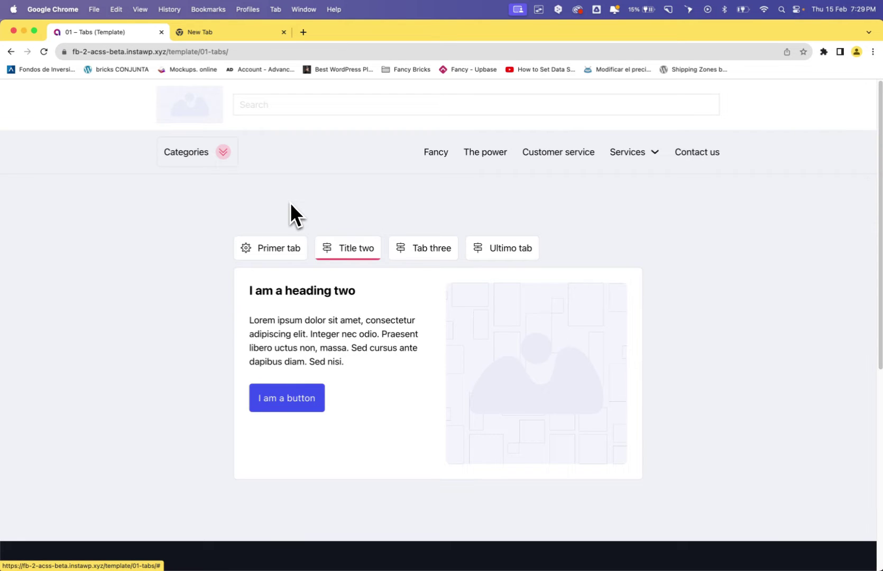
key(shift+Tab)
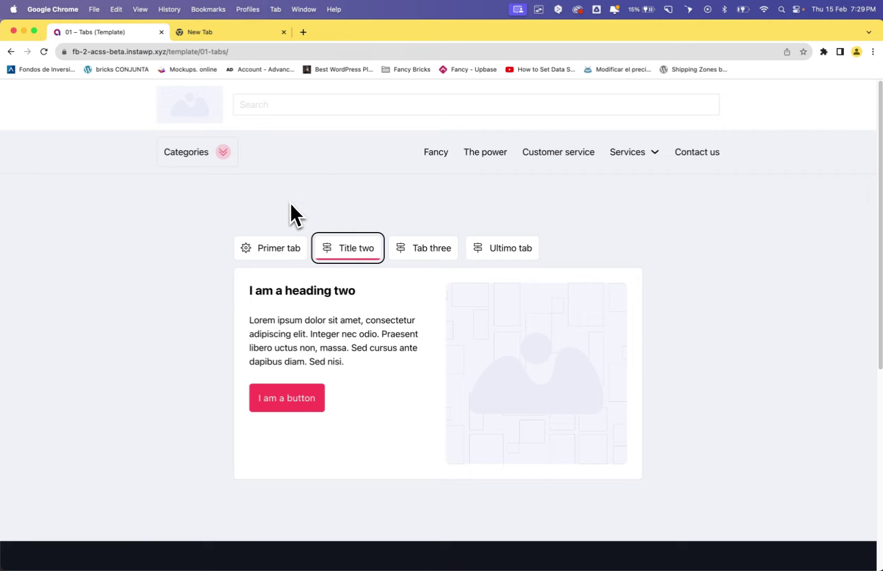
Inspect the Primer tab's HTML in the developer tools and collapse its button element
double_click(283, 248)
right_click(283, 247)
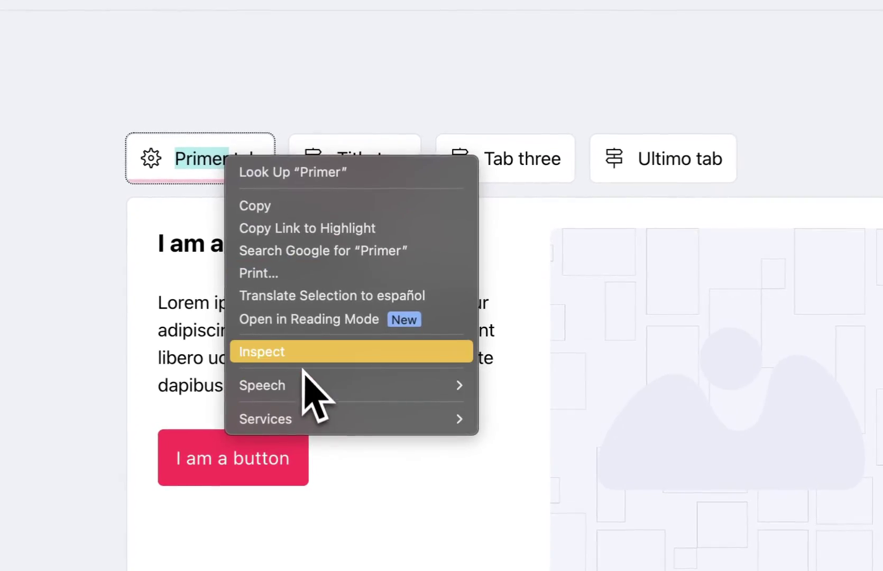
click(304, 361)
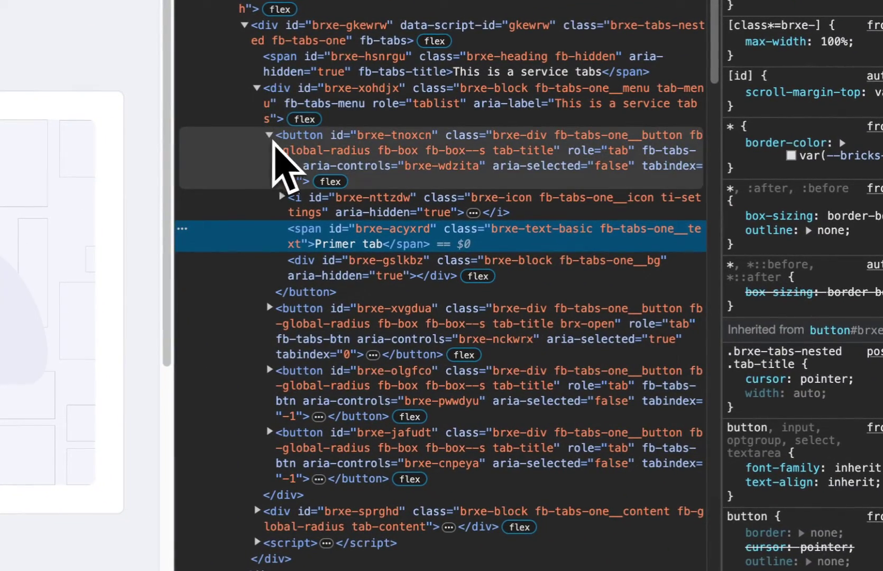
click(269, 135)
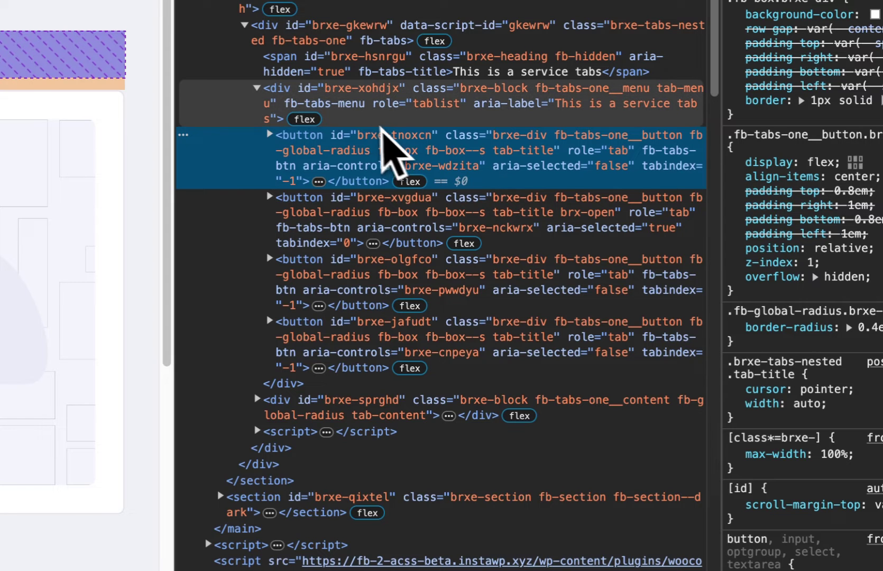
Compare the collapsed tablist menu div with the tab-content div, and expand the menu div to show its tab buttons
click(360, 105)
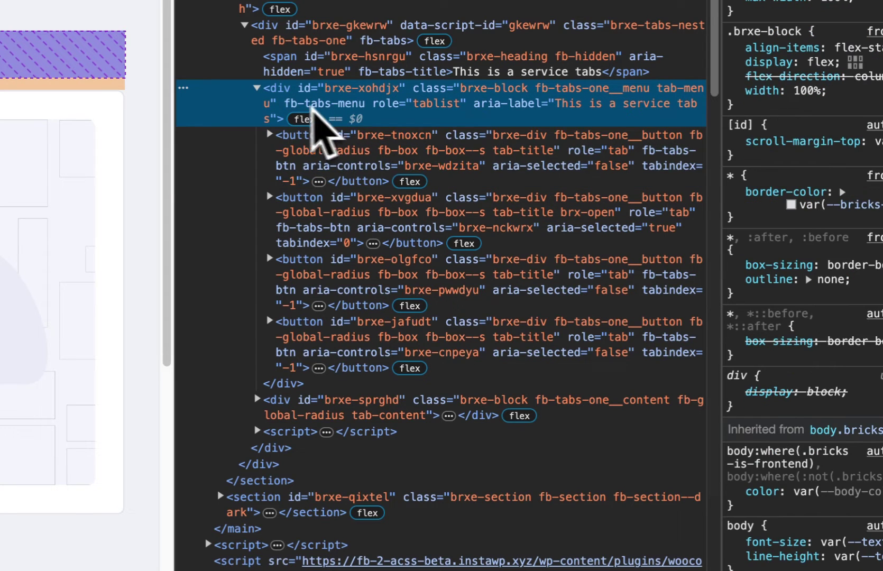
click(257, 88)
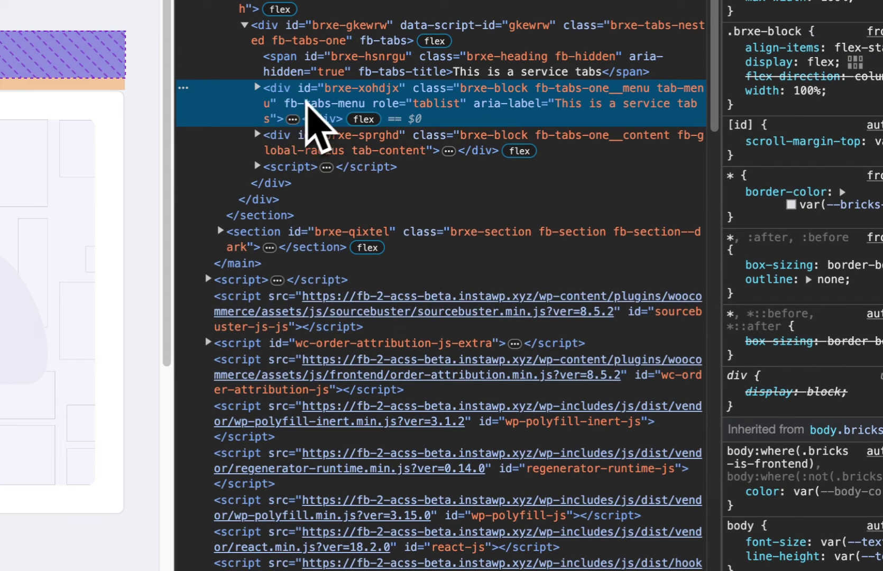
click(361, 145)
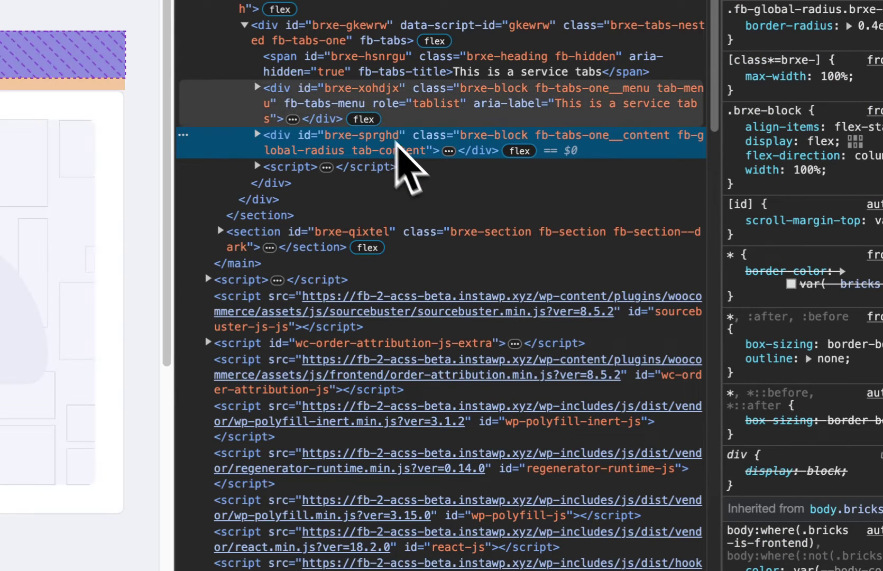
click(349, 103)
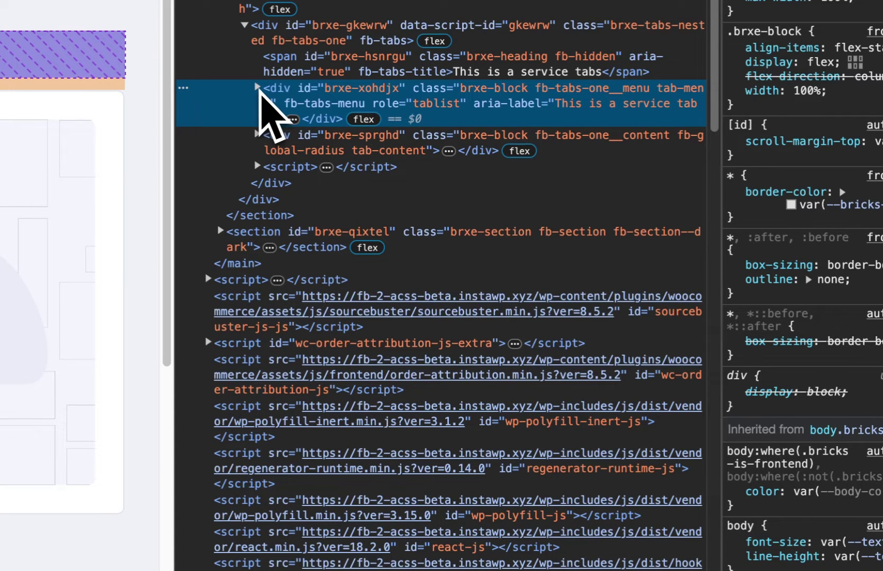
click(257, 87)
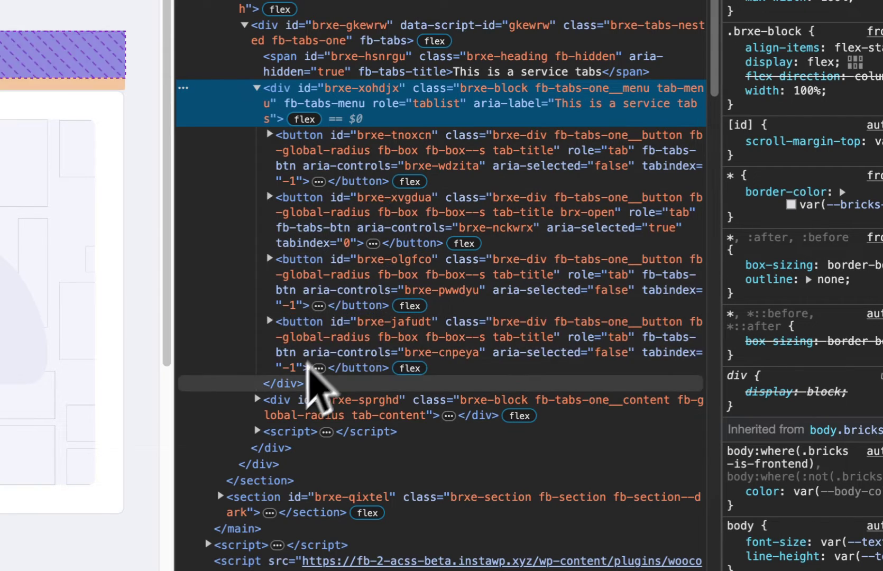
Expand the tab-content div and compare the panels' IDs with the aria-controls values of the tab buttons
click(258, 403)
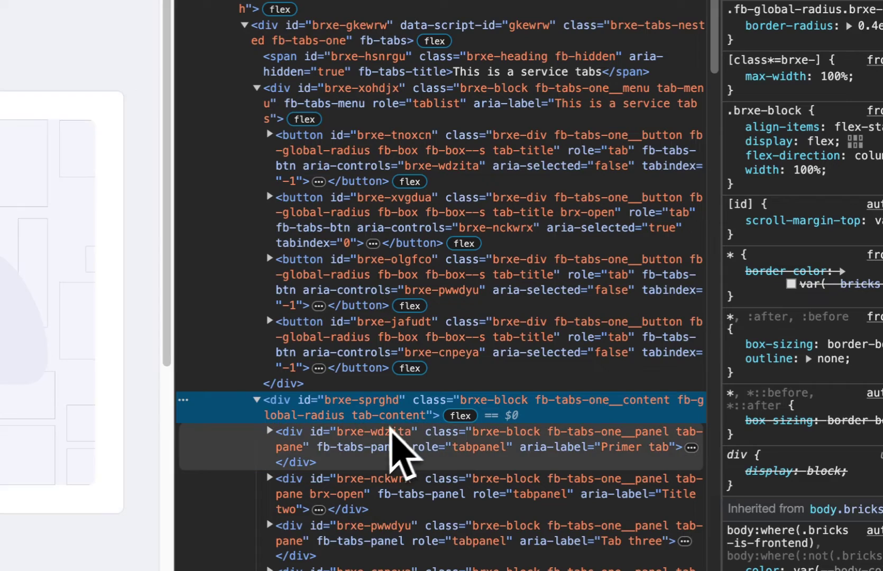
click(308, 448)
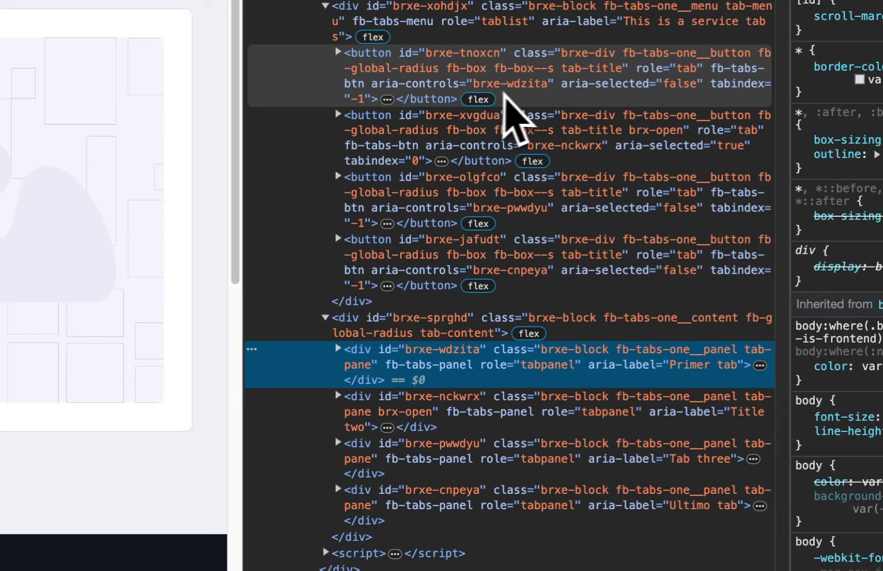
click(441, 416)
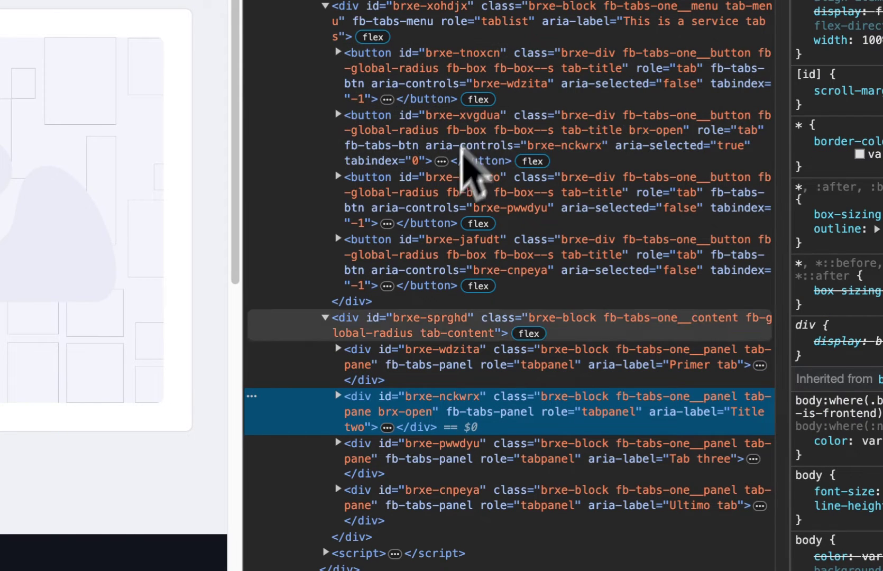
click(403, 503)
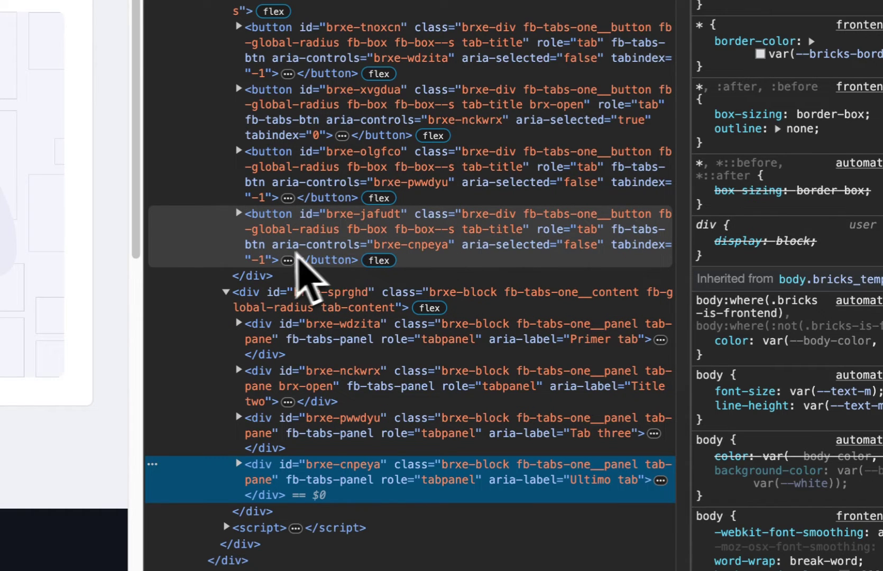
click(400, 252)
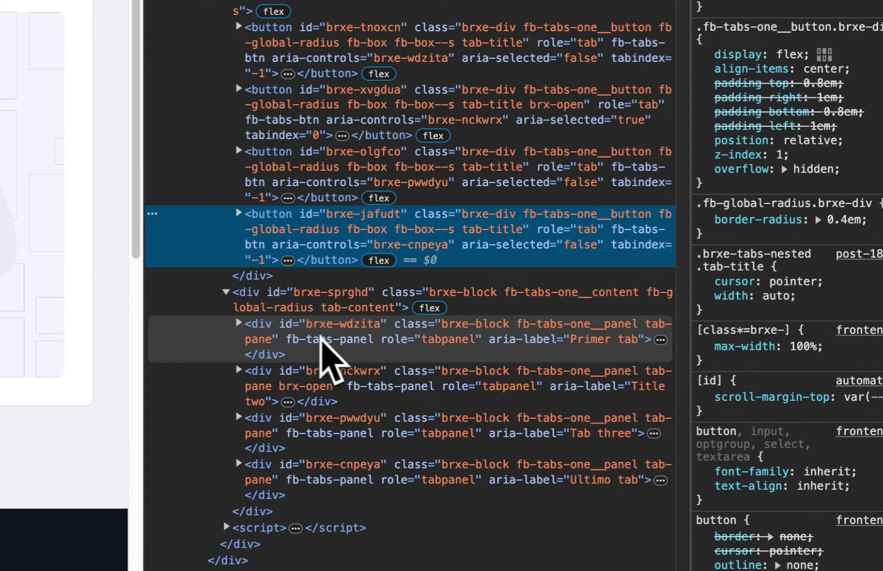
click(299, 343)
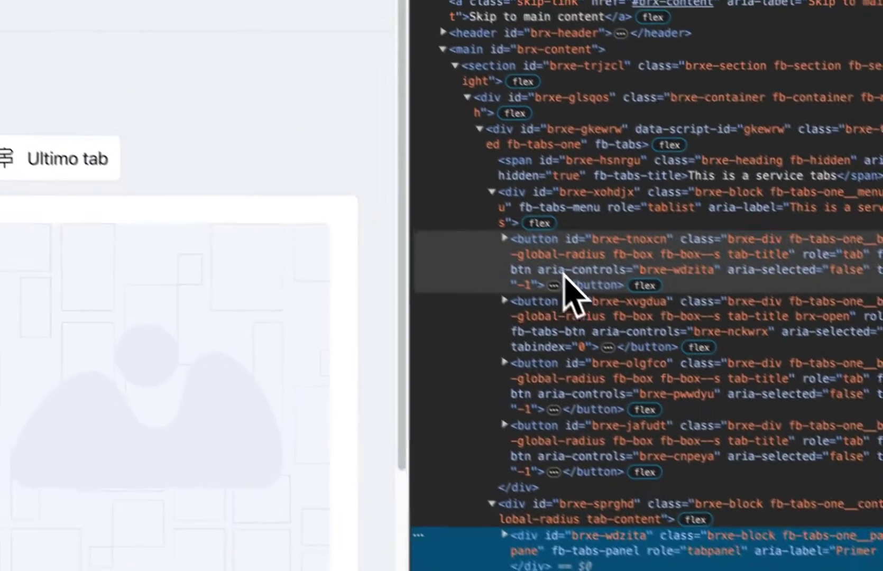
click(297, 58)
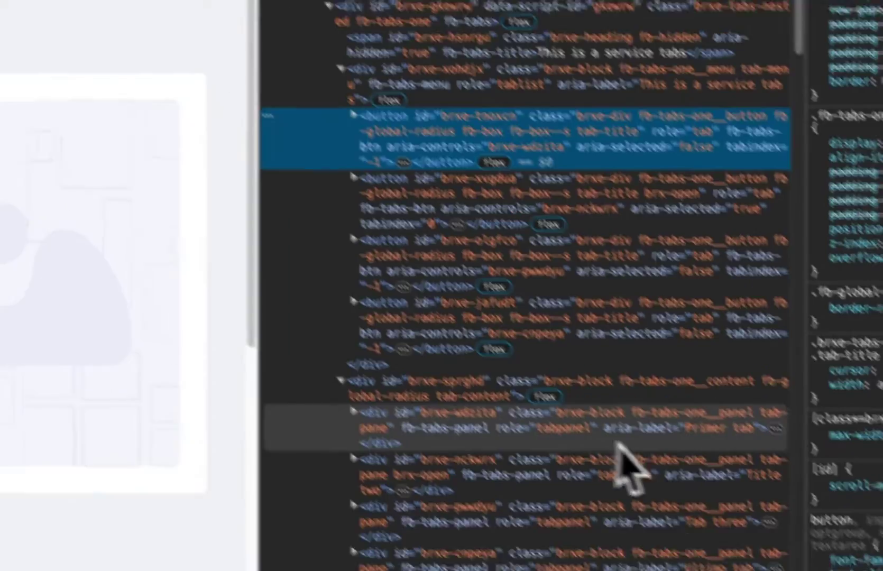
Examine the aria-label of each tabpanel from Primer tab to Ultimo tab, and check the Primer tab's panel against its button element
click(619, 445)
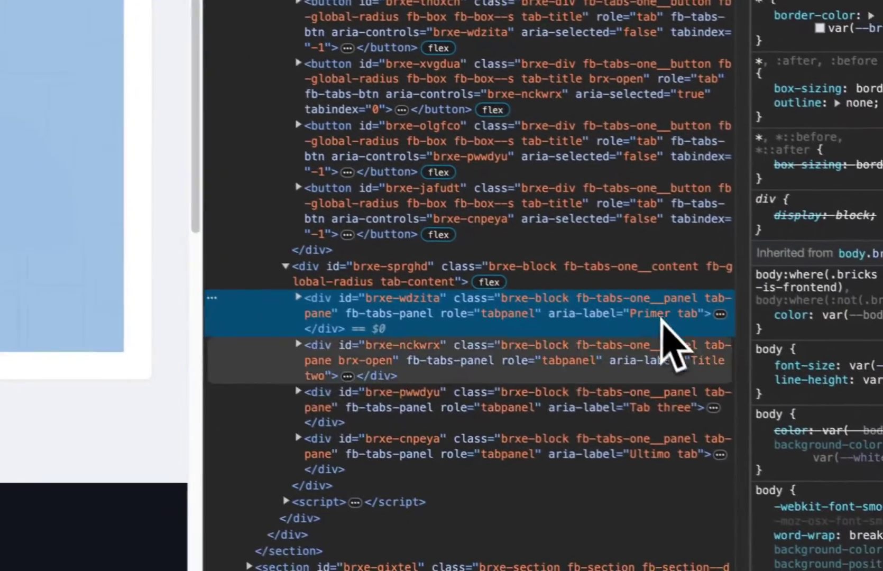
click(659, 357)
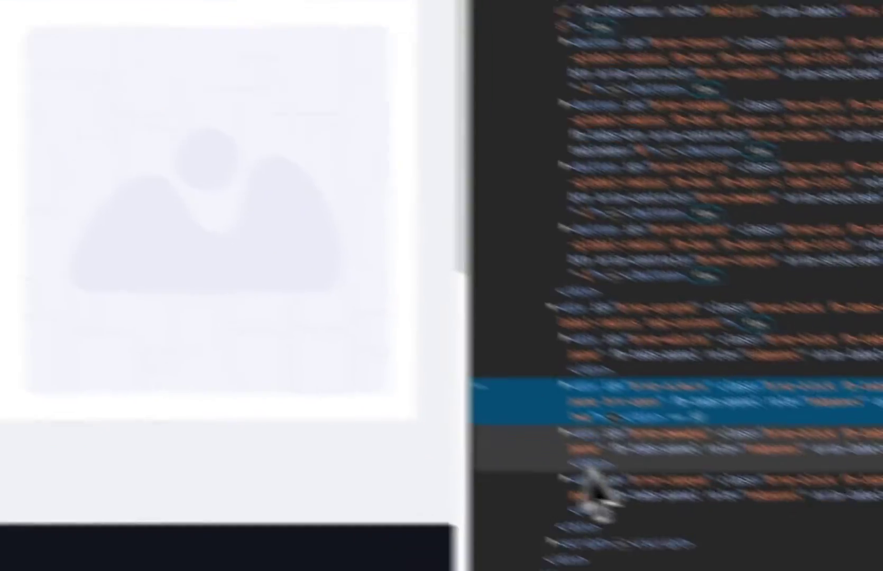
click(474, 406)
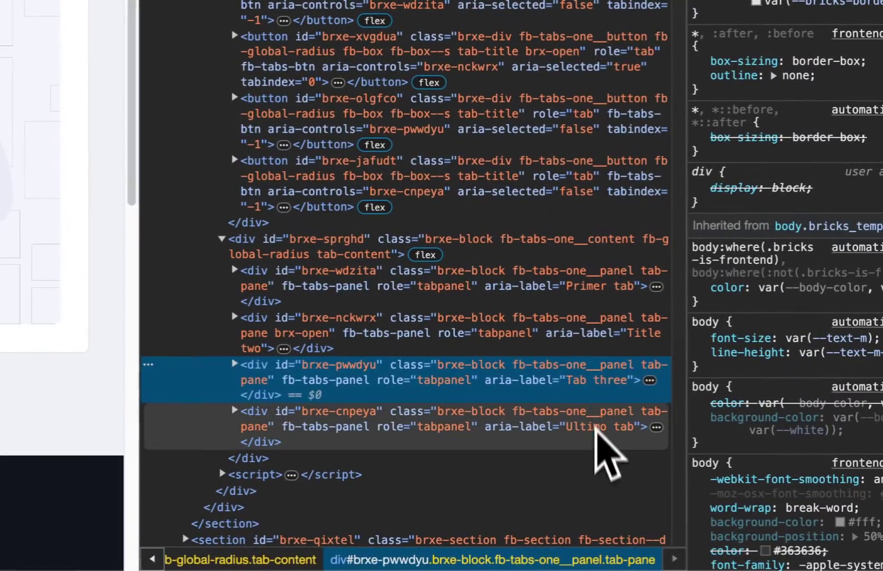
click(668, 434)
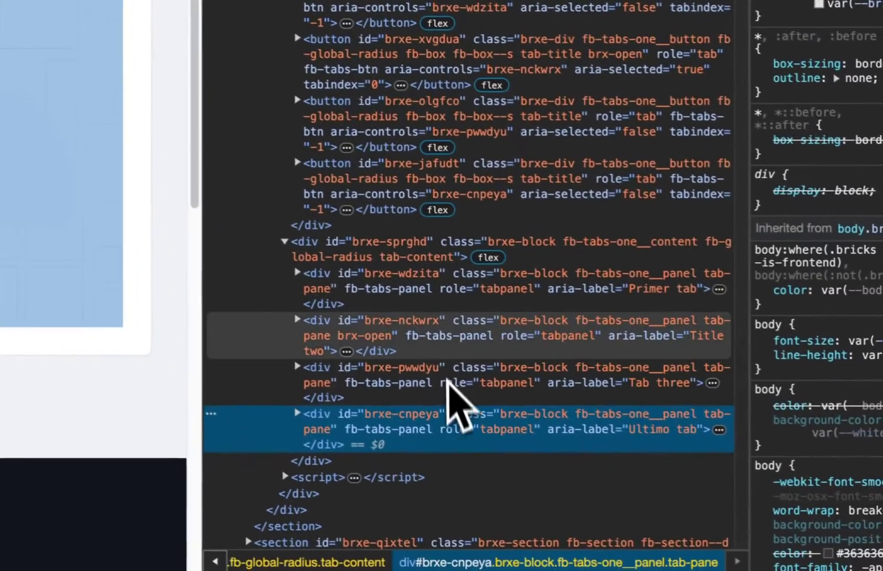
click(447, 288)
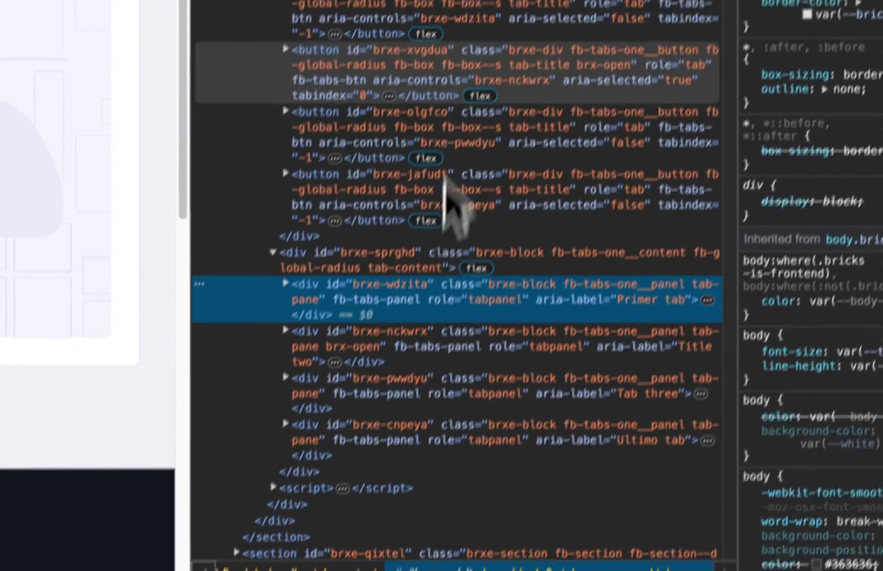
click(420, 103)
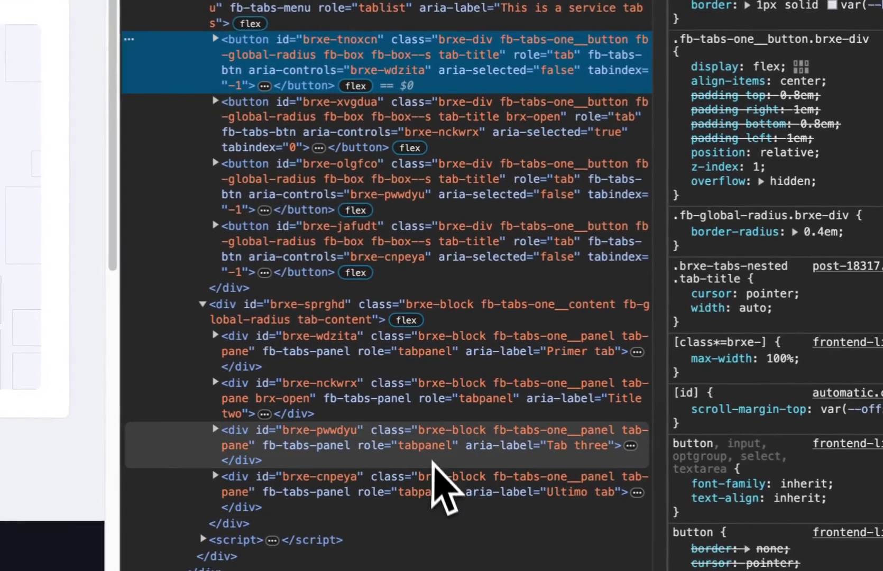
Check the Tab three panel, then compare the aria-selected values of the Primer tab and Title two button elements
click(512, 453)
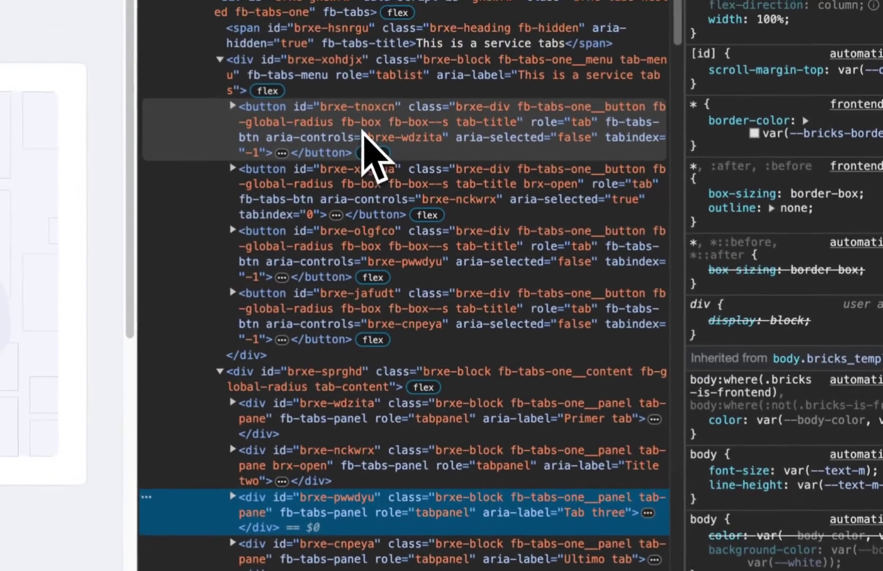
click(344, 62)
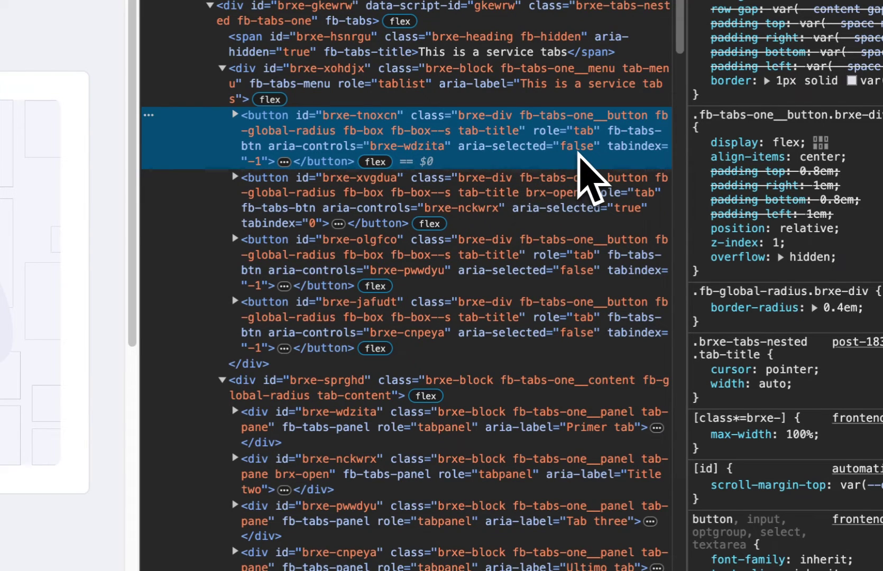
click(482, 211)
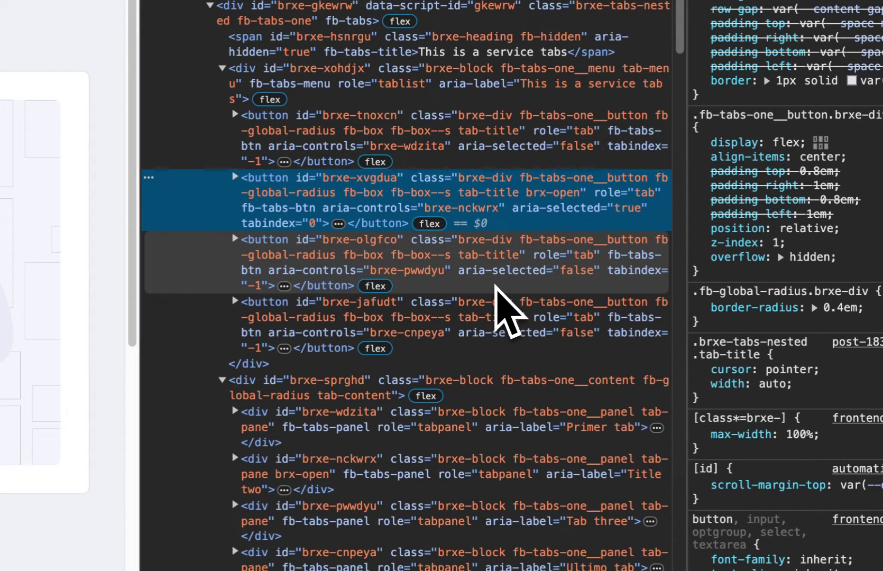
click(505, 153)
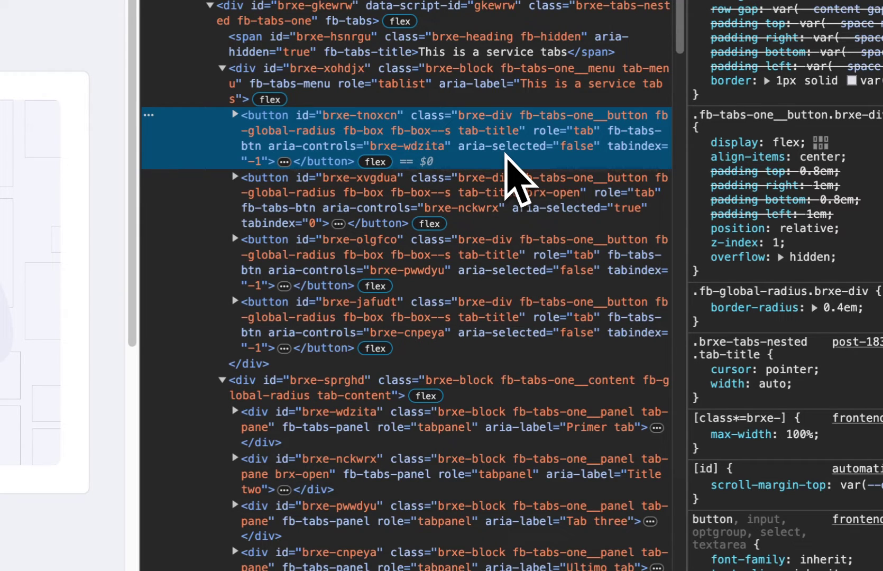
click(561, 218)
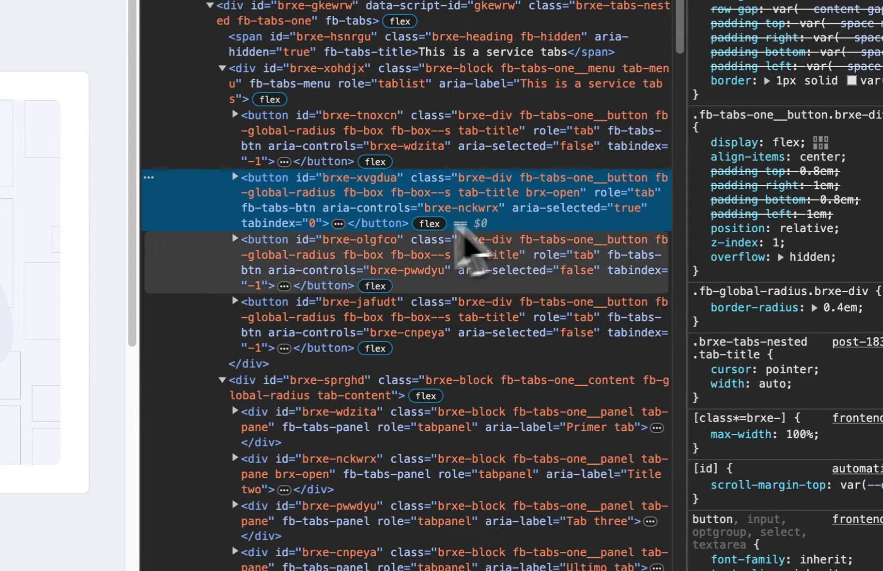
Compare the tabindex values of the Primer tab, Title two and Tab three button elements in the HTML
click(260, 167)
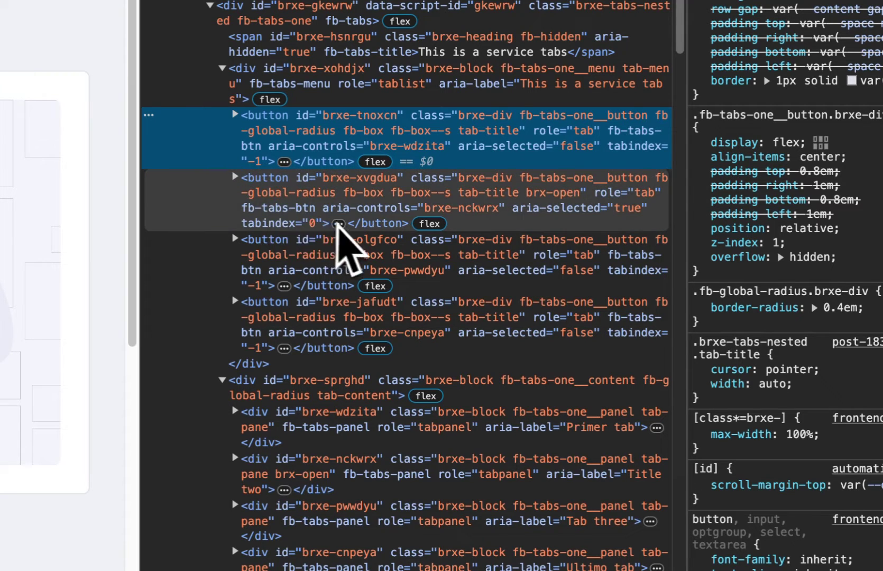
click(365, 222)
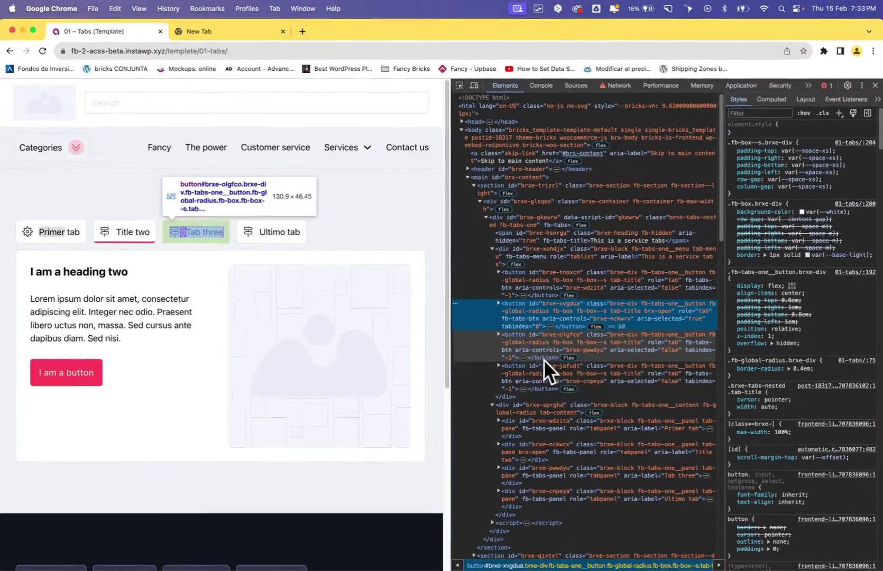
click(544, 359)
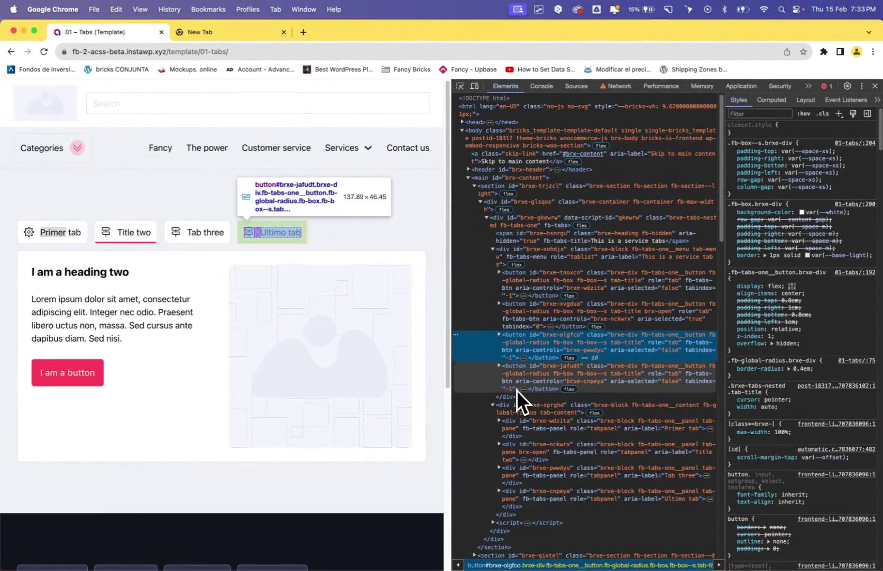
Test the page's keyboard focus order between the Services and Contact us links and the active Title two tab
click(150, 206)
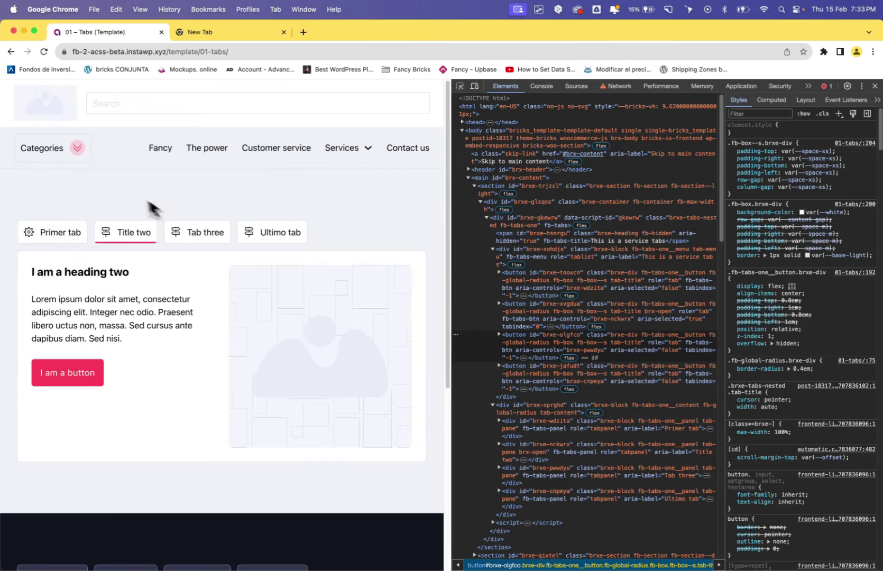
key(Tab)
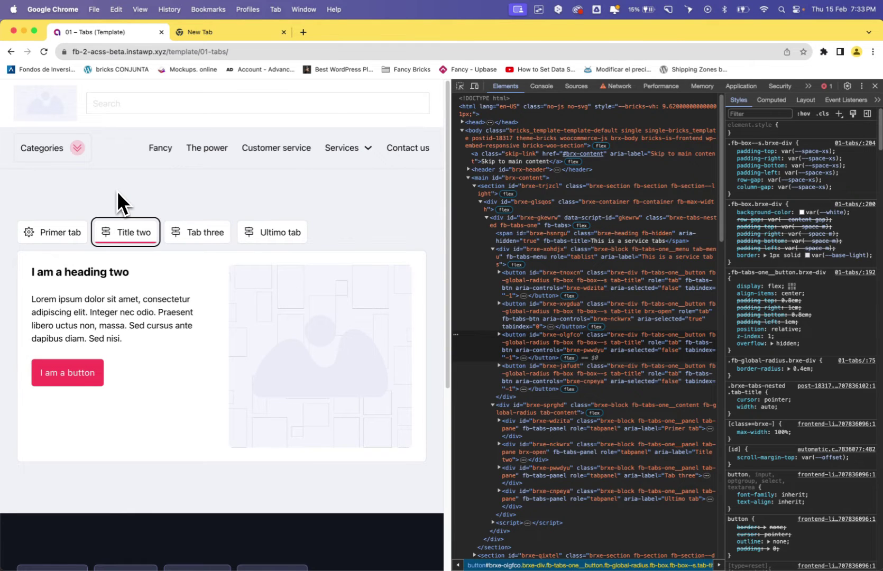
key(shift+Tab)
key(shift+Tab)
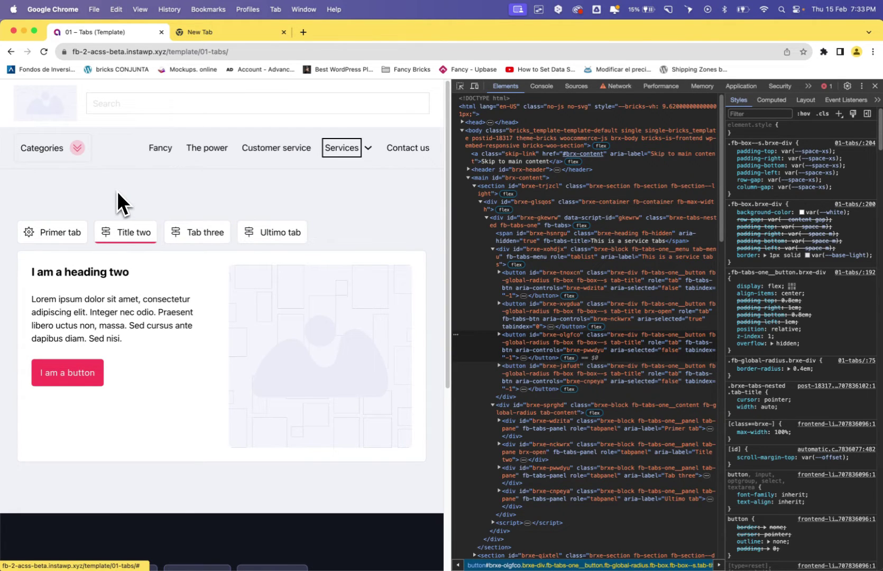
key(shift+Tab)
key(Tab)
key(Tab)
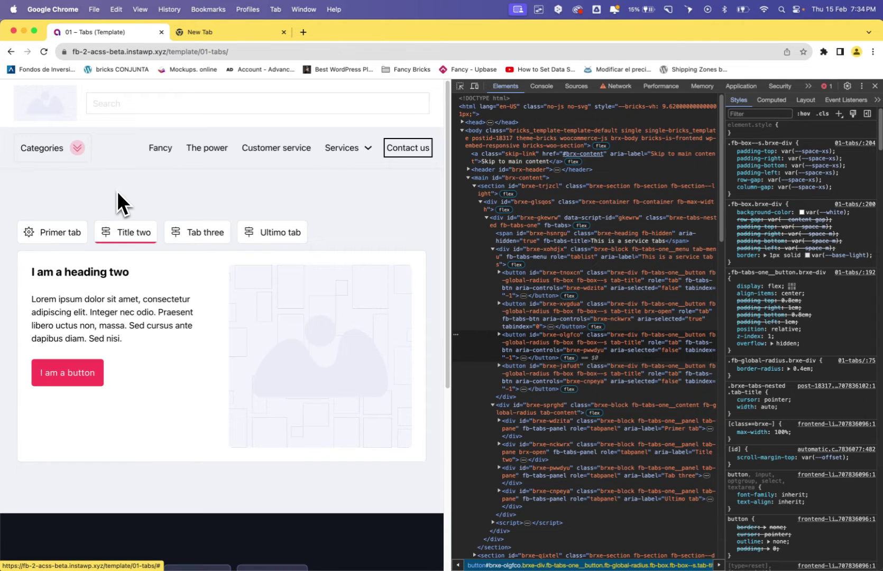
key(Tab)
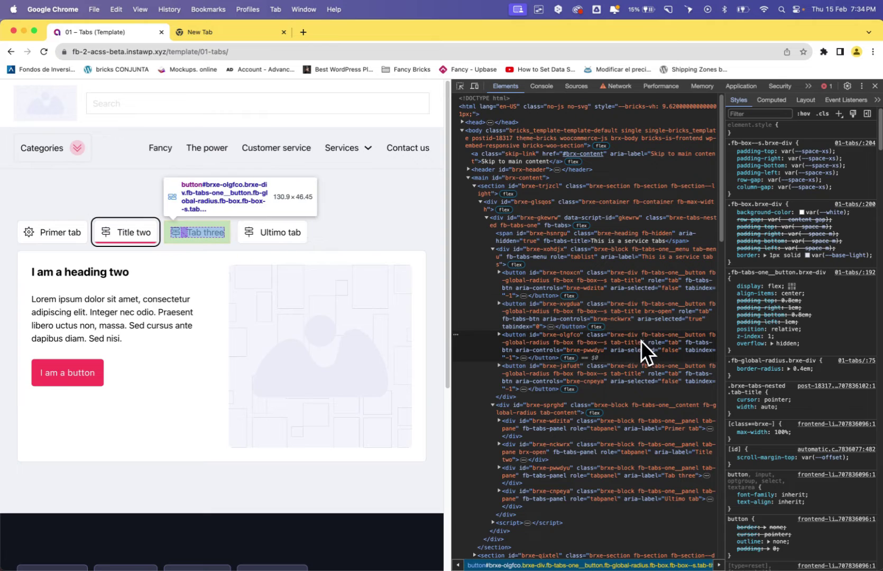
Find VoiceOver with Spotlight, turn it on, and move its caption panel fully into view over the lower part of the page
click(336, 204)
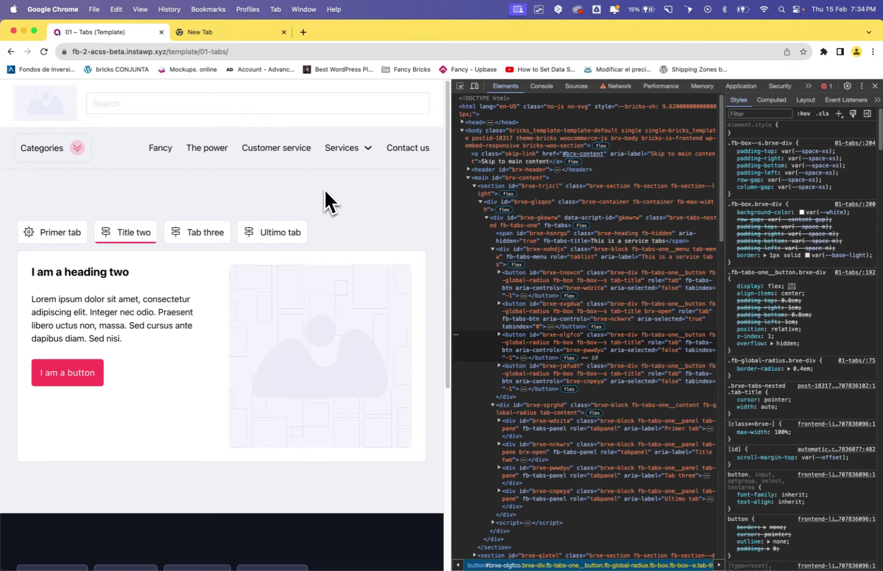
key(super+space)
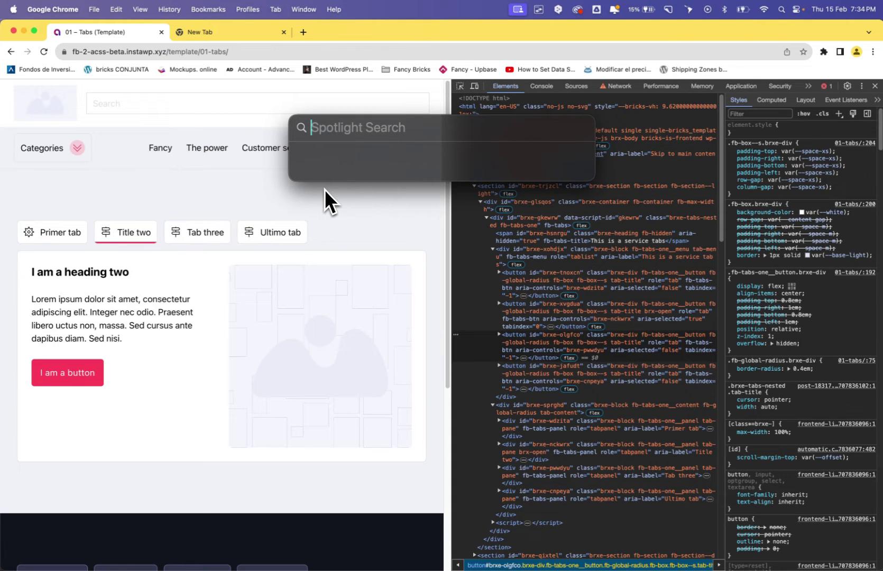
text(vou)
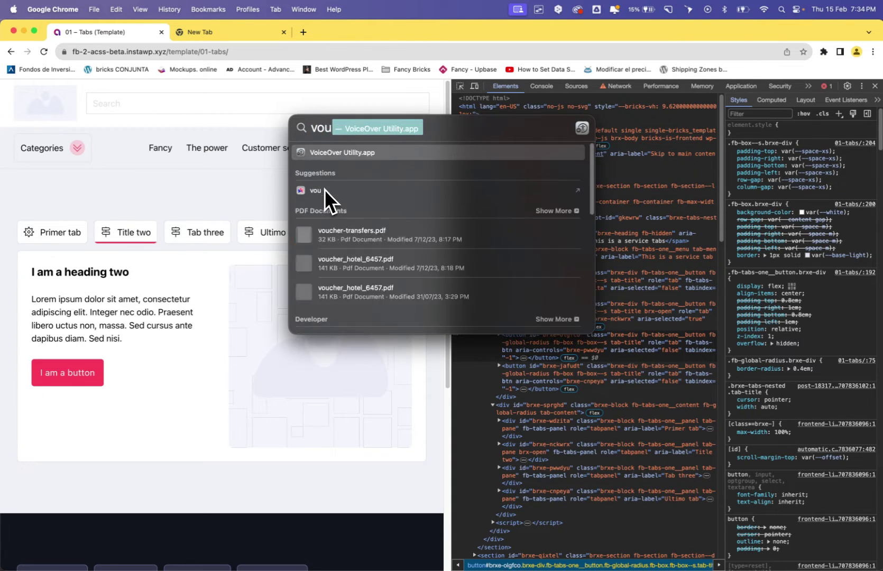
key(BackSpace)
key(BackSpace)
text(ic)
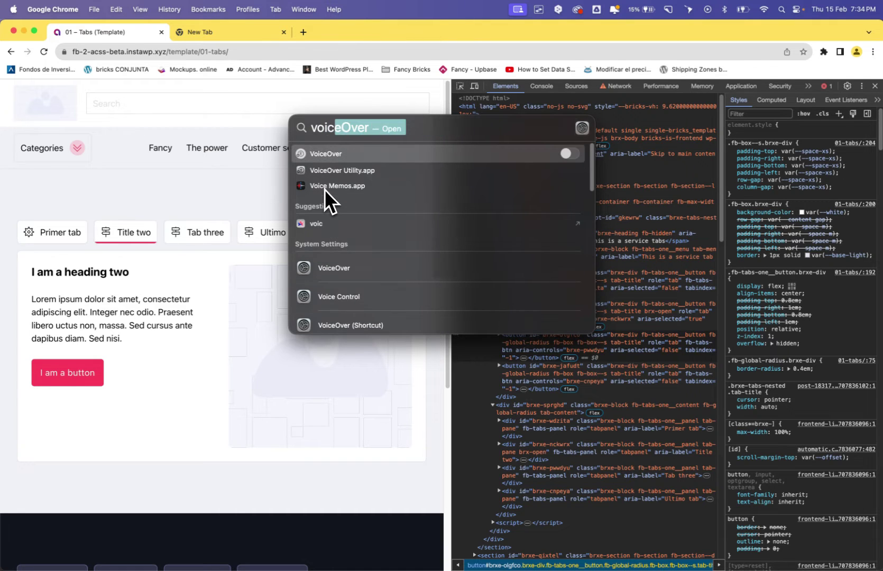
click(568, 157)
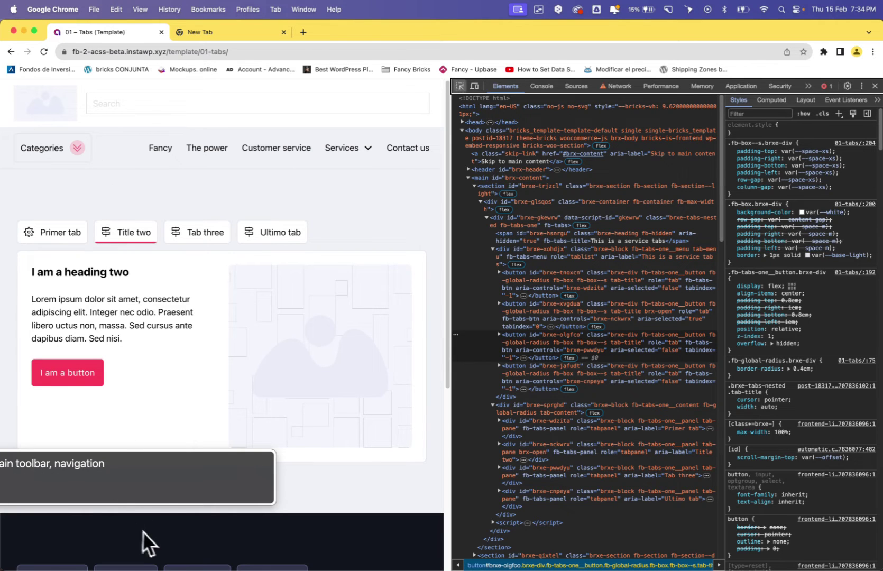
drag(153, 488, 259, 512)
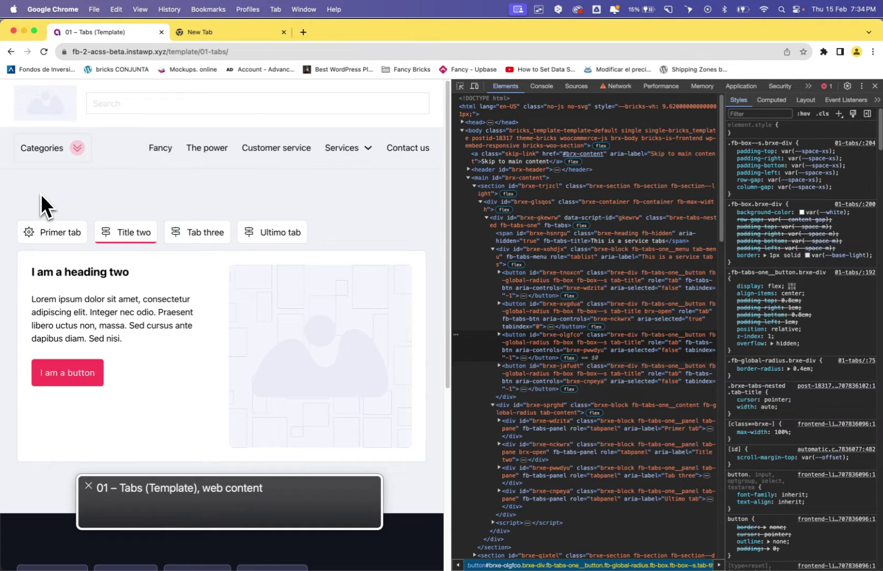
Move the VoiceOver focus to the Title two tab, go on to Tab three and activate it
key(ctrl+alt+shift+Down)
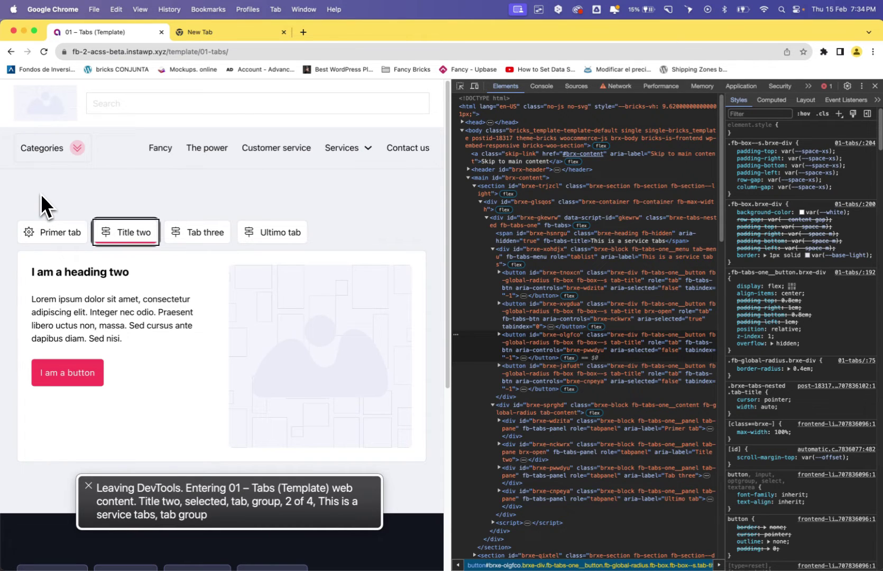
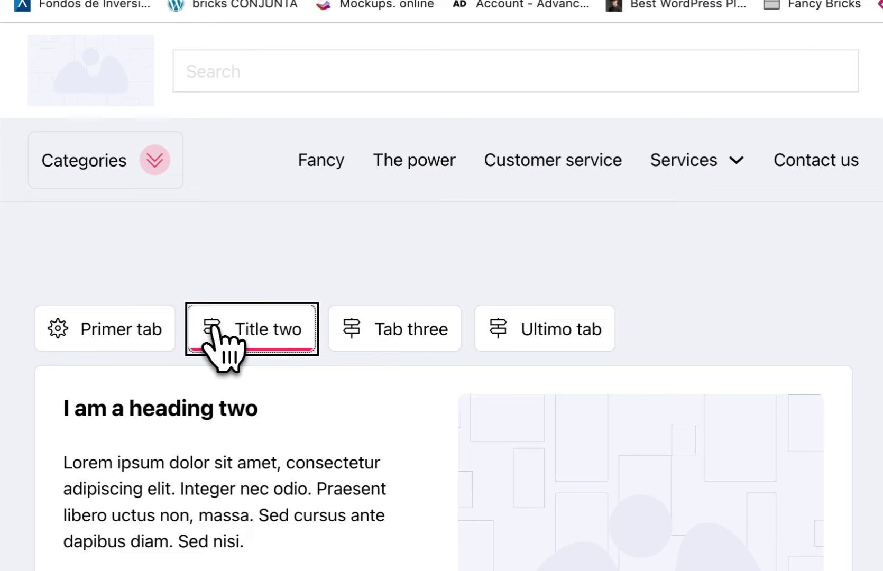
key(Tab)
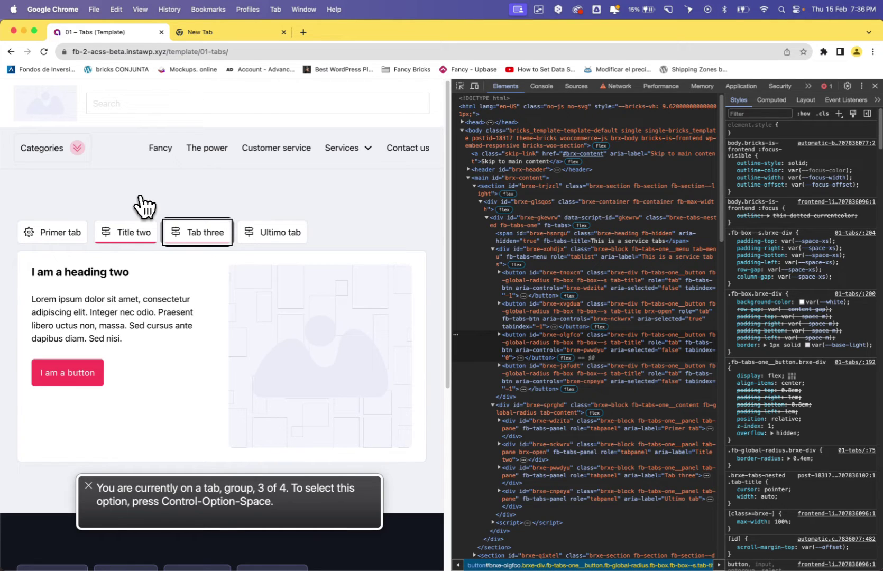
key(ctrl+alt+space)
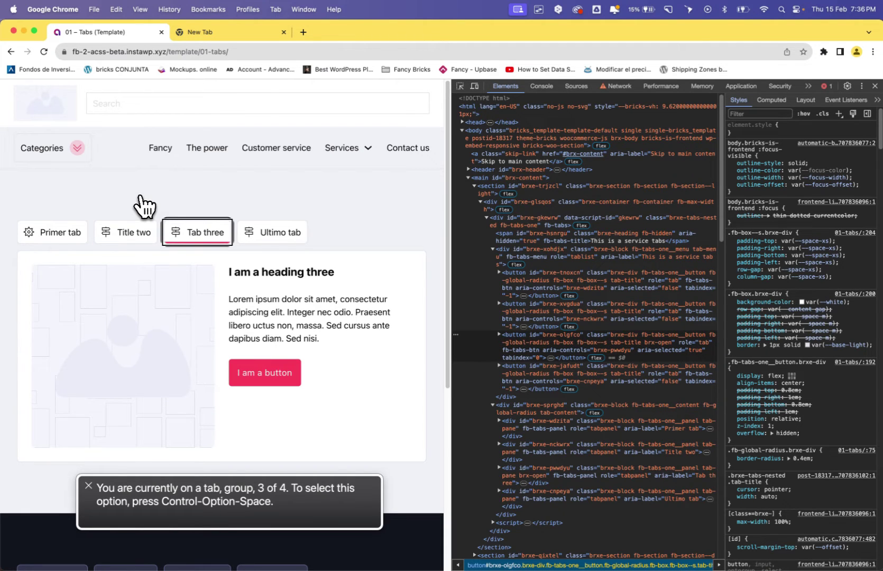
Test focus from Tab three to its panel's button, back to the Contact us link, and return to the Tab three tab
key(Tab)
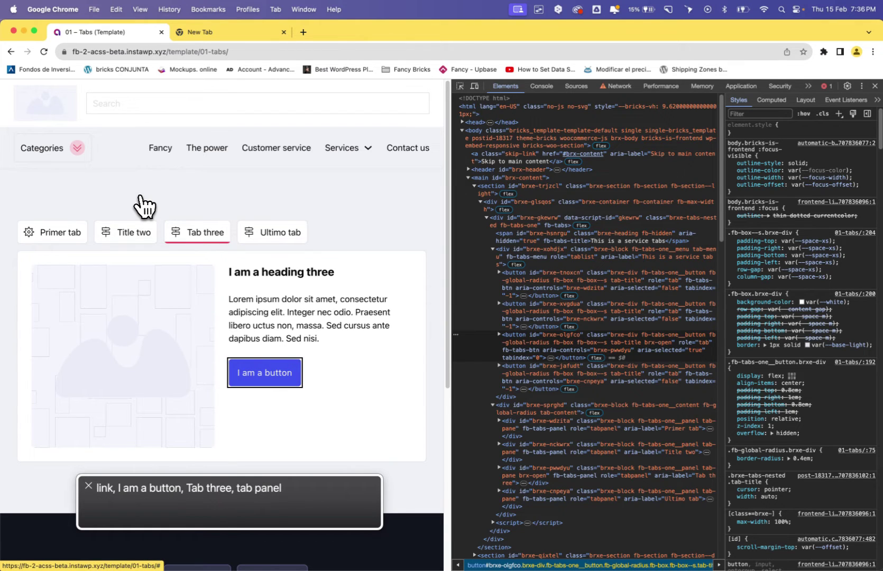
key(shift+Tab)
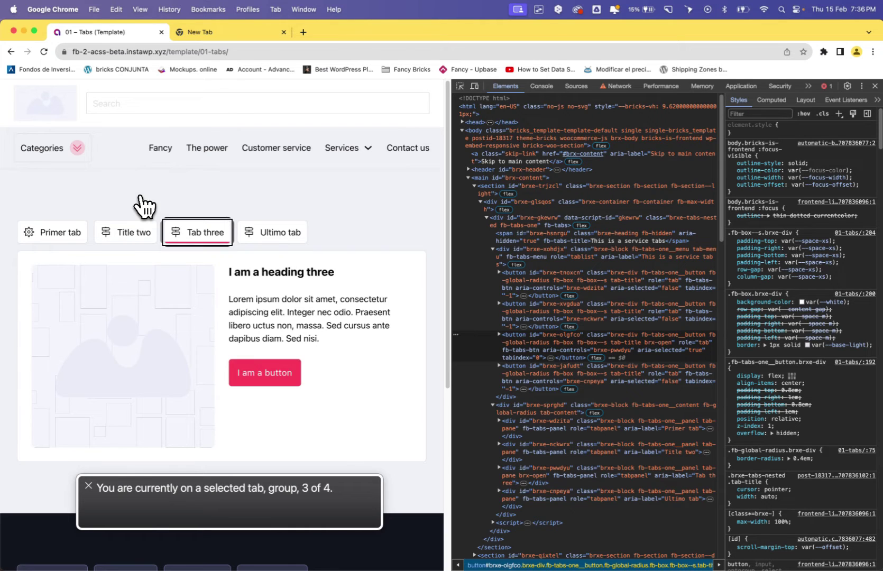
key(shift+Tab)
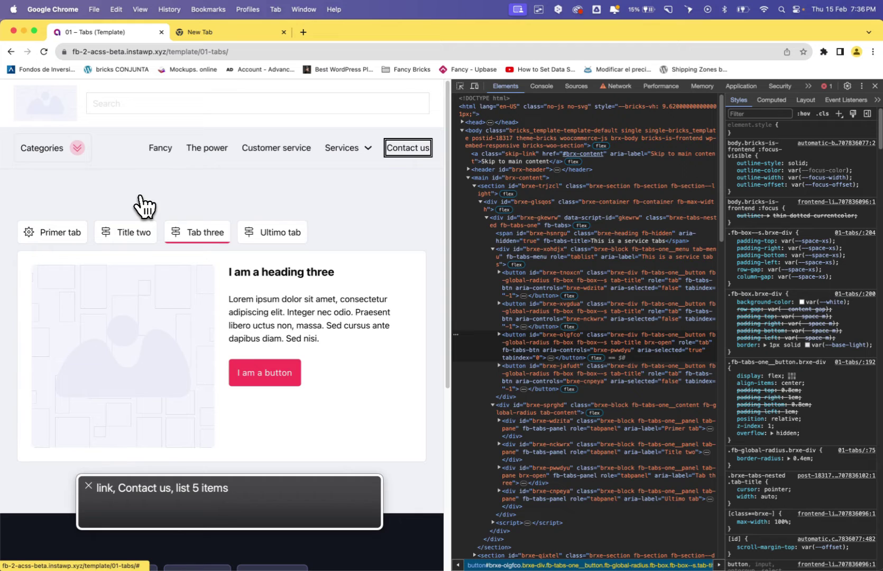
key(Tab)
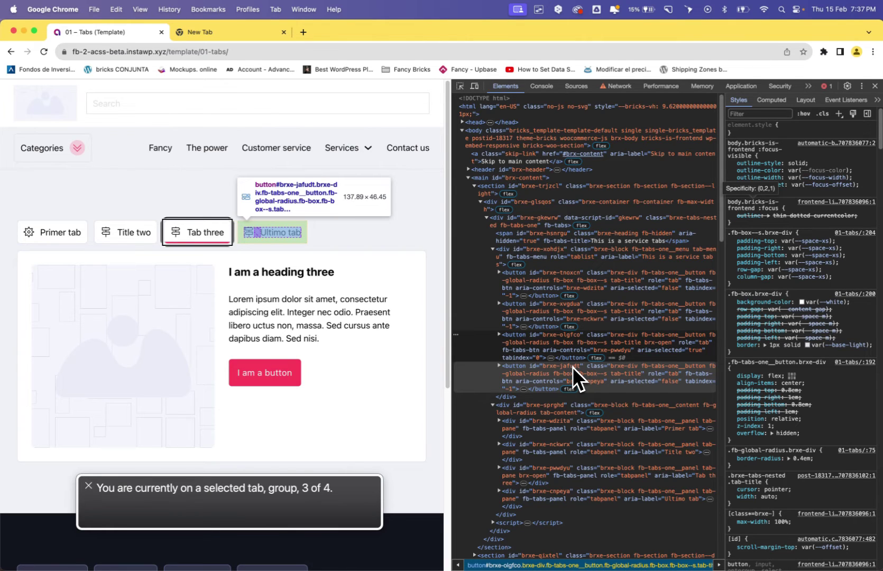
Collapse the tablist menu div and the tab-content div in the HTML tree
click(494, 251)
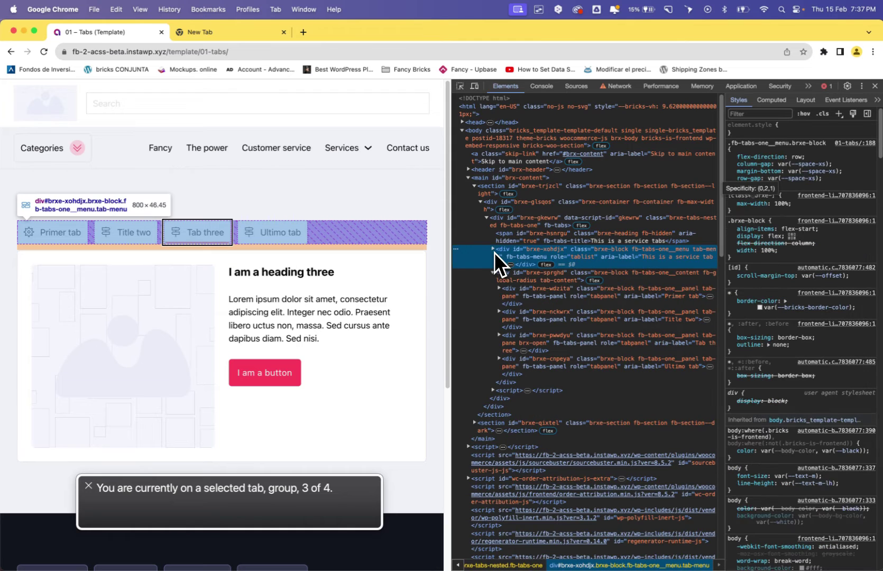
click(492, 276)
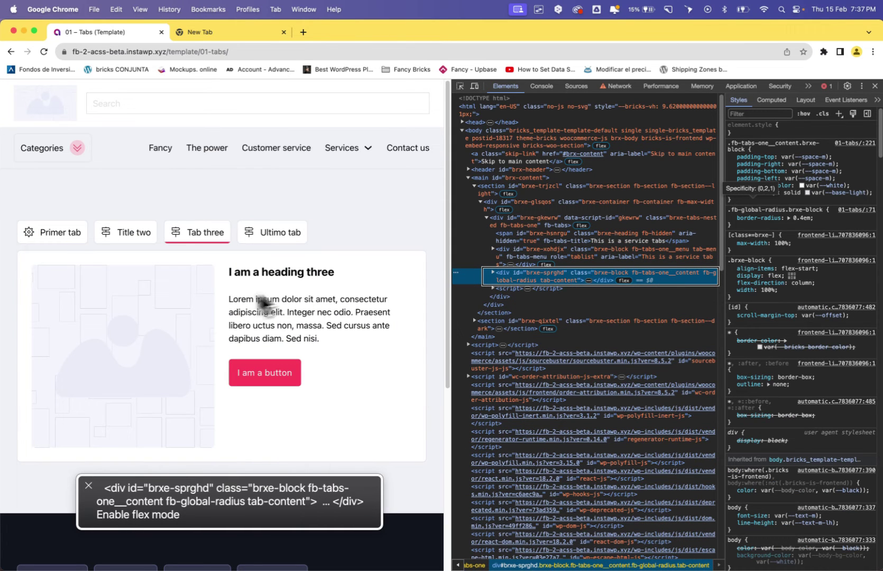
Turn off VoiceOver through Spotlight and close the search
key(super+space)
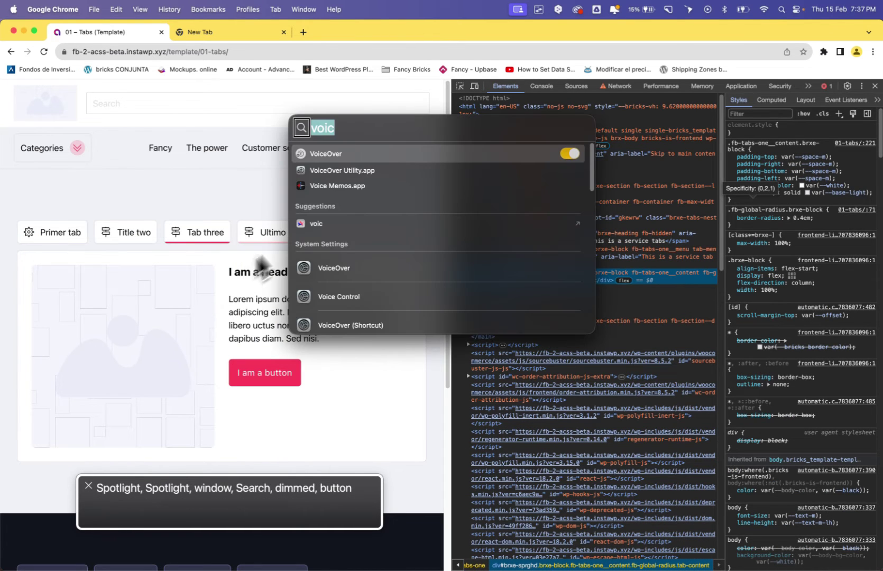
click(567, 153)
key(Escape)
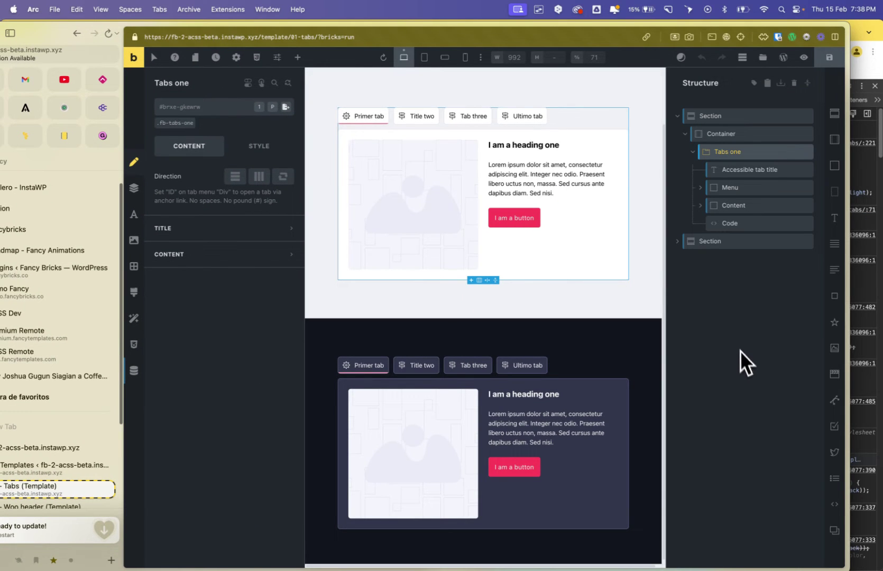
In the Bricks builder in Arc, select the Accessible tab title element and compare its text with the tablist's aria-label in Chrome's HTML
click(750, 171)
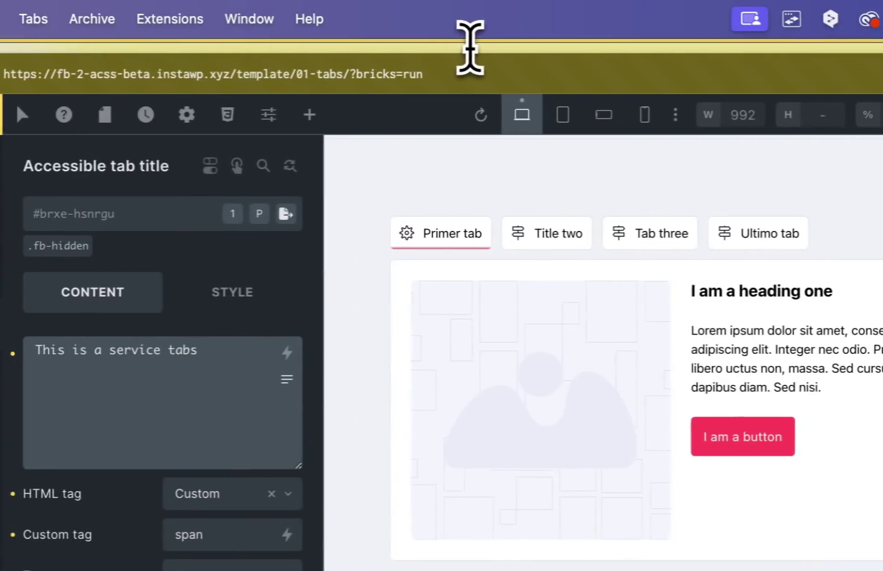
drag(740, 51, 726, 77)
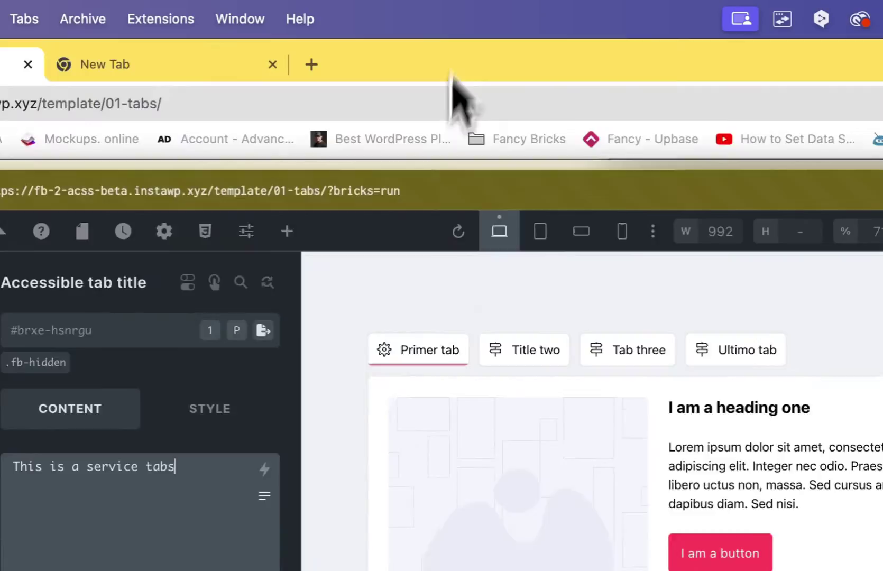
drag(455, 98, 337, 449)
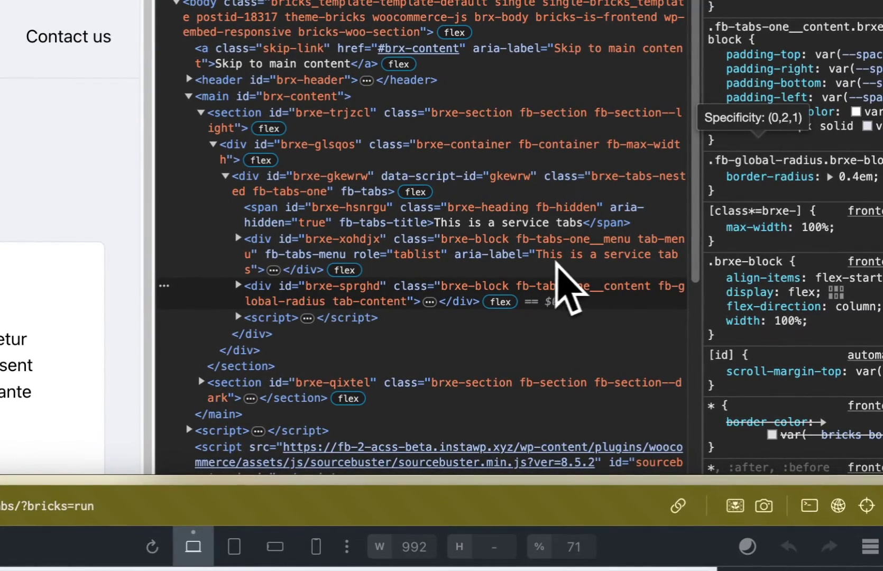
drag(286, 513, 292, 141)
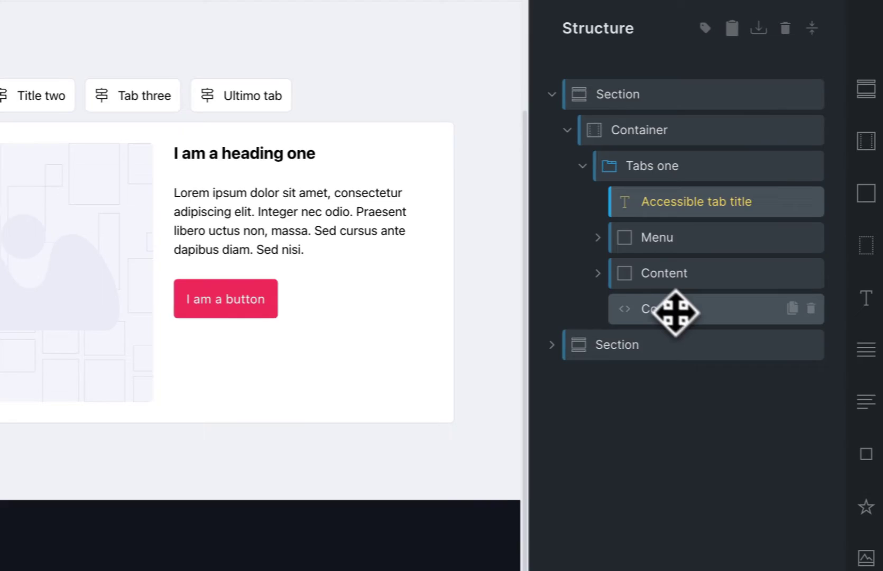
Look at the Code element's script, and check the custom attributes of the first Panel inside Content
click(676, 312)
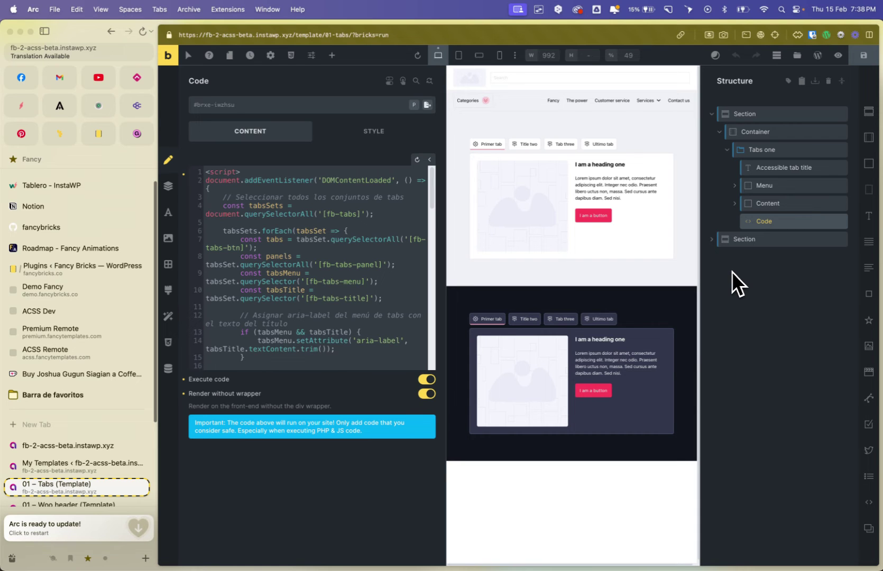
click(752, 204)
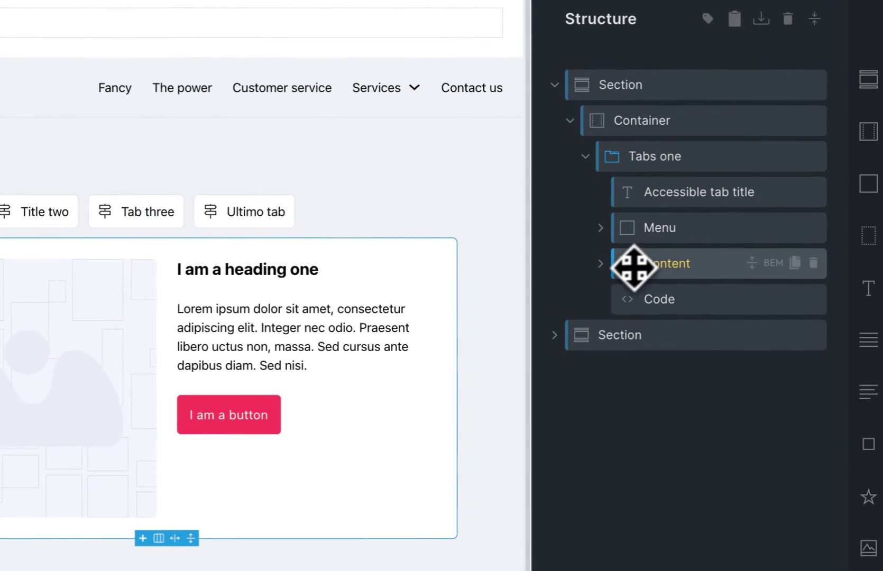
click(601, 263)
click(660, 307)
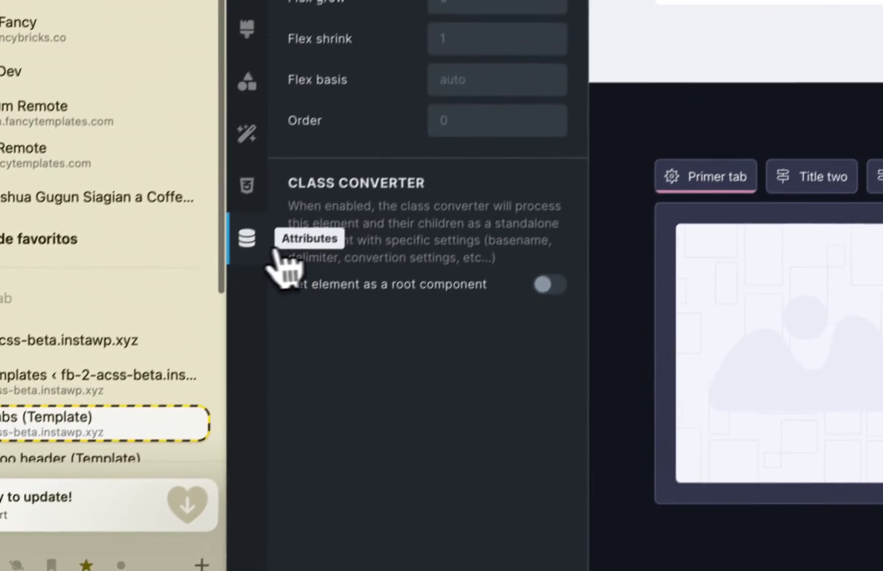
click(252, 241)
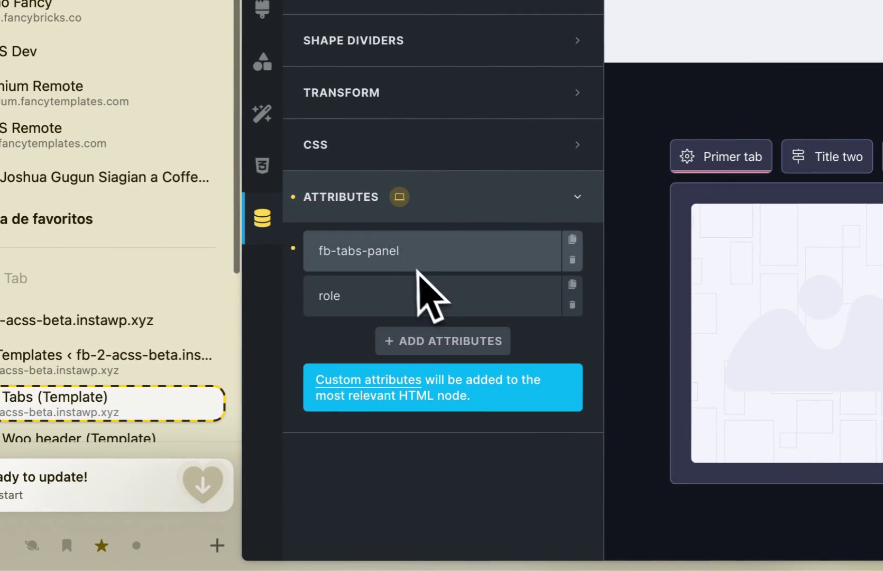
click(373, 305)
click(373, 298)
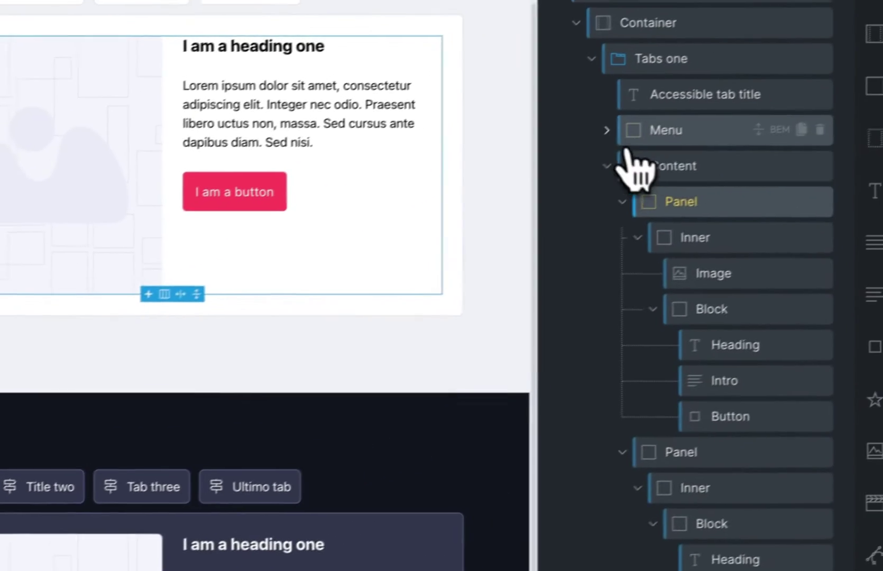
Expand Menu and check the role and fb-tabs-btn attributes of a Button inside it
click(606, 130)
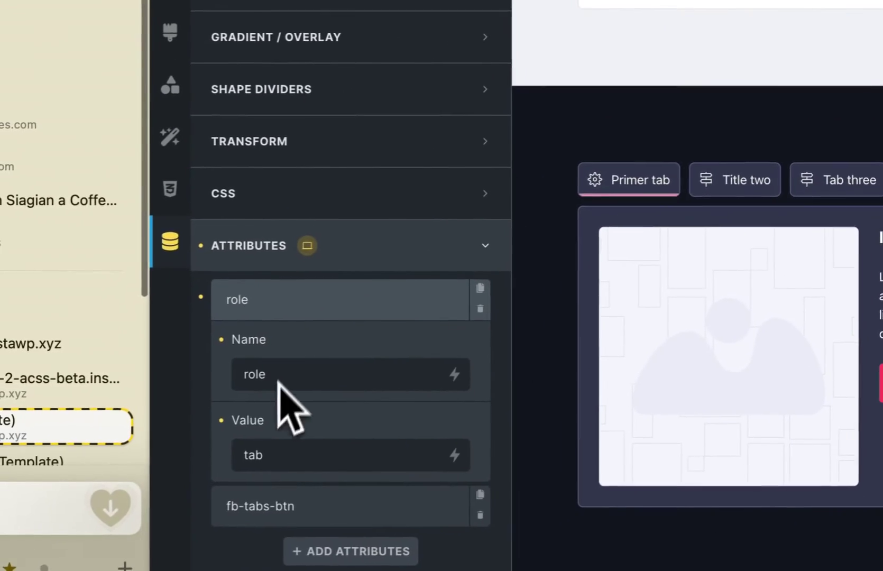
click(320, 302)
click(327, 349)
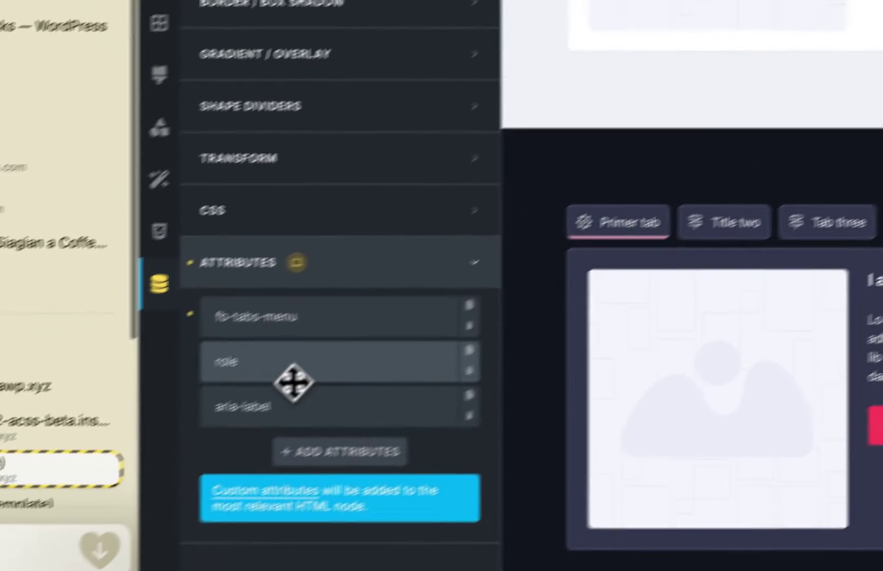
Check the role and aria-label attributes of the Menu element
click(293, 370)
click(306, 366)
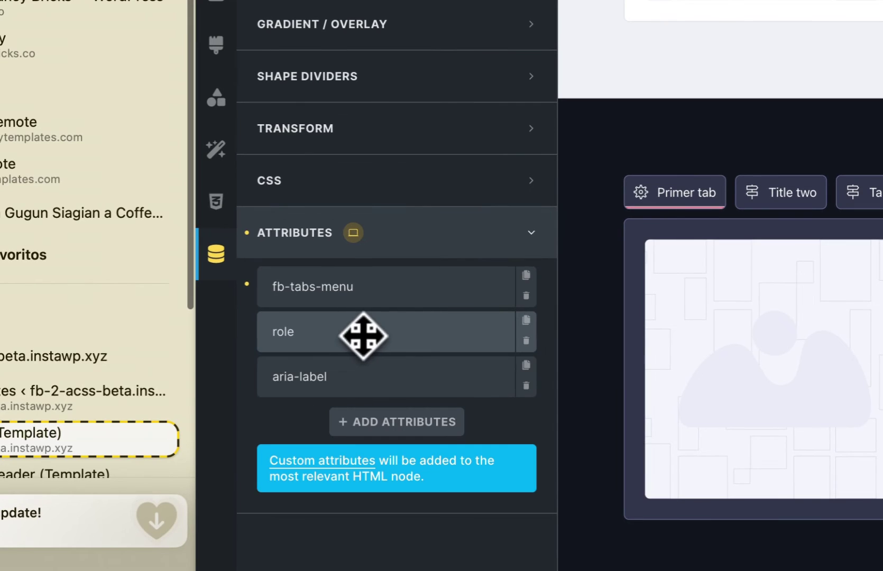
click(361, 378)
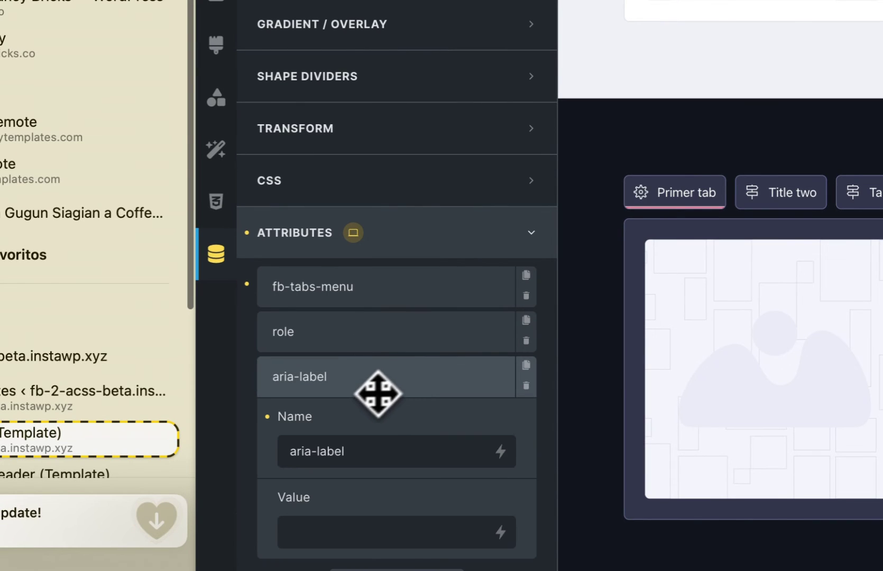
click(312, 381)
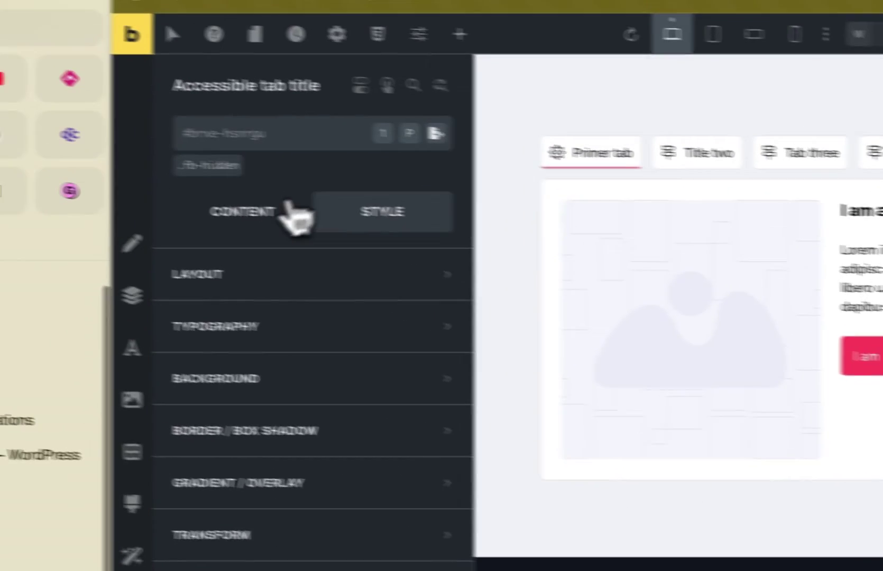
Show the content settings of Accessible tab title and collapse the Menu and Content branches in the structure
click(286, 207)
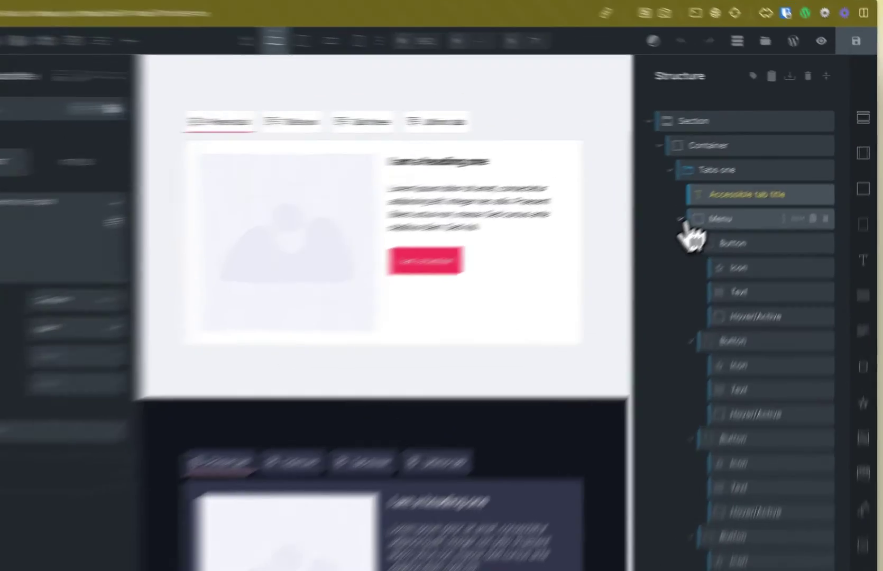
click(735, 185)
click(735, 203)
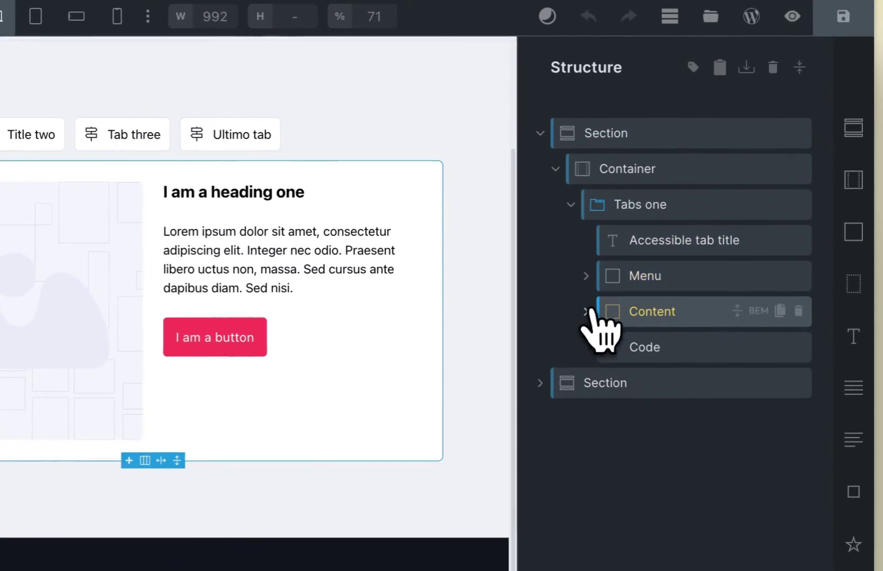
Highlight the text of the Accessible tab title element and reopen the Code element
click(648, 248)
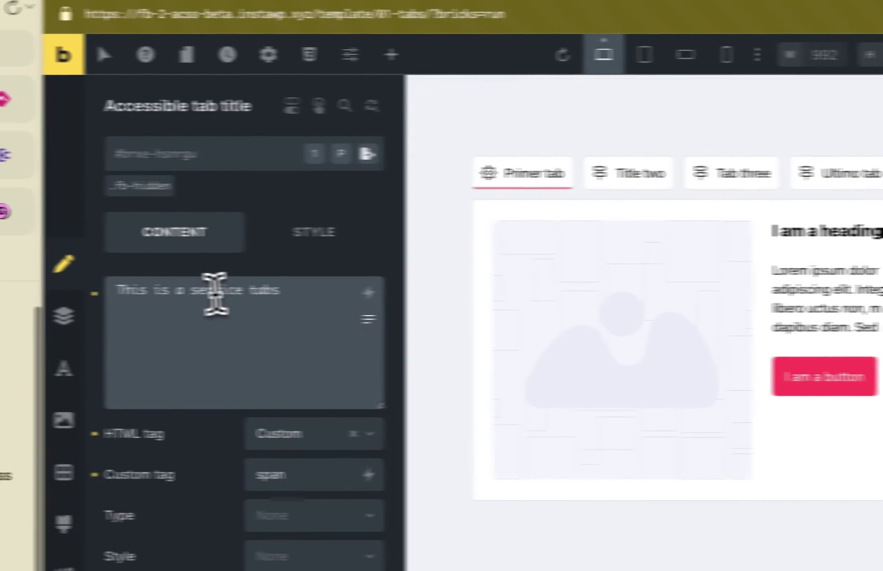
triple_click(216, 293)
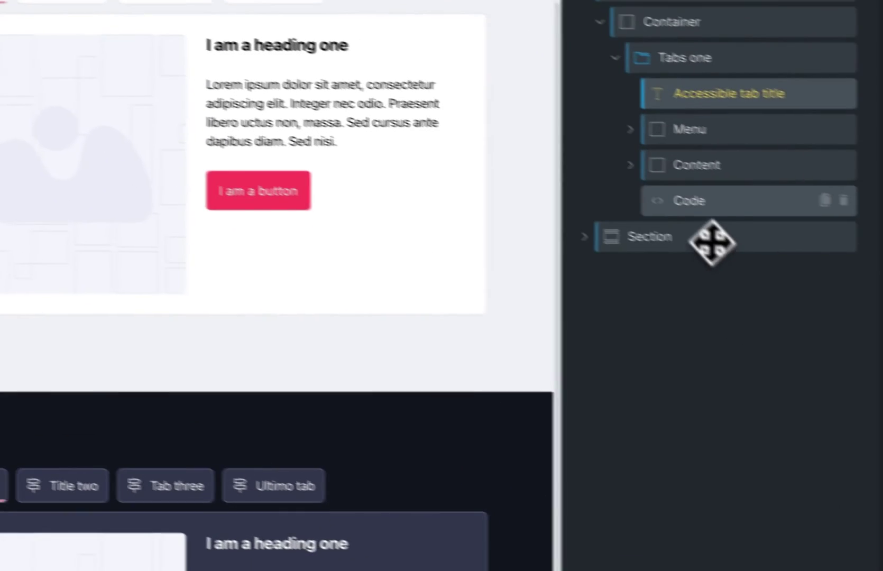
click(698, 204)
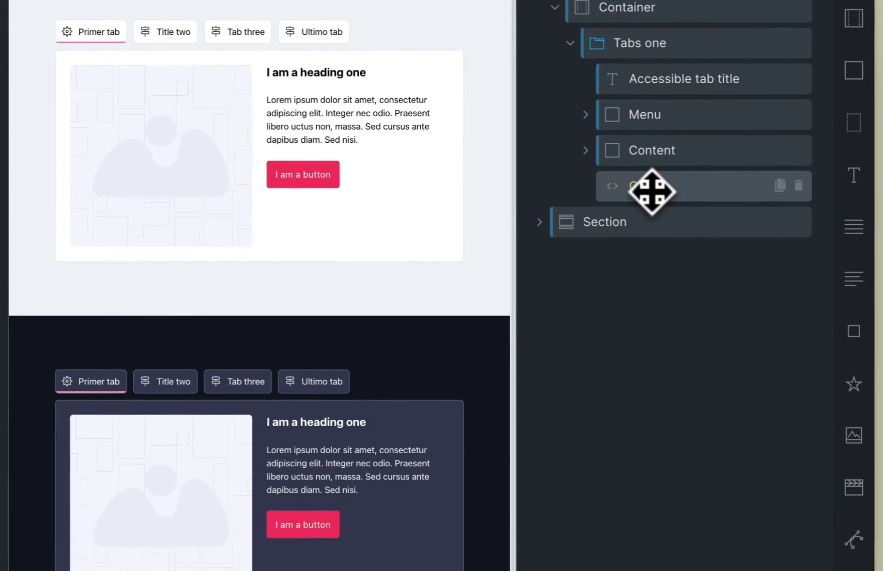
Expand Menu in the structure and collapse each of its four Button elements
click(603, 116)
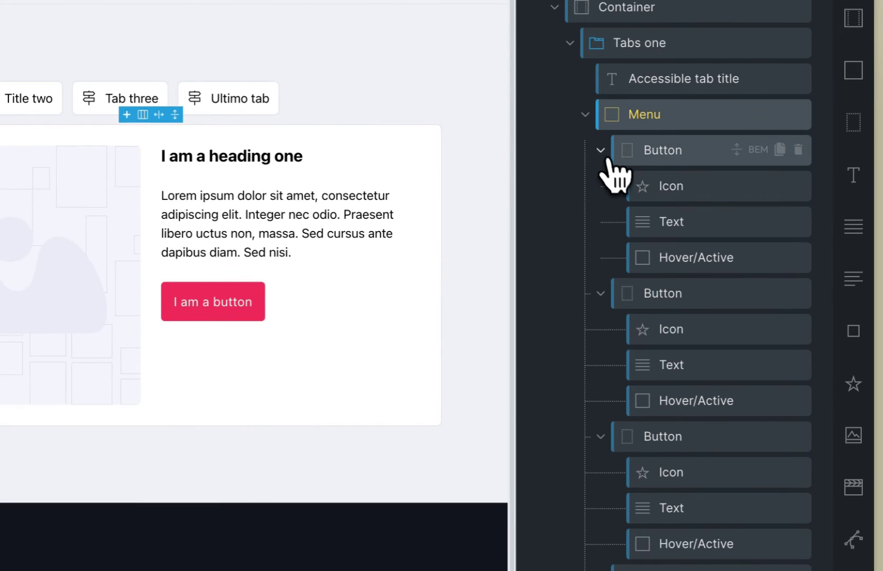
click(600, 150)
click(600, 186)
click(601, 222)
click(601, 257)
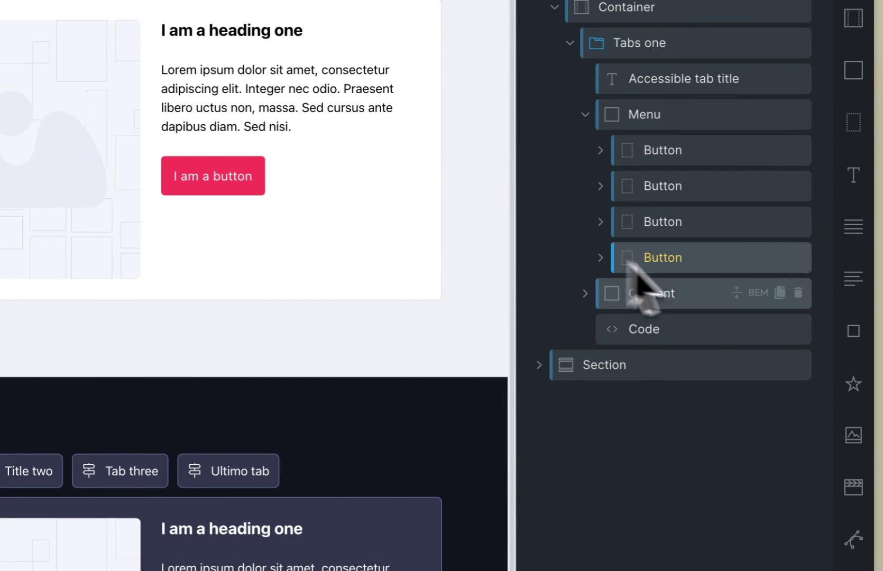
Duplicate the last Button in Menu and delete the copy
click(780, 257)
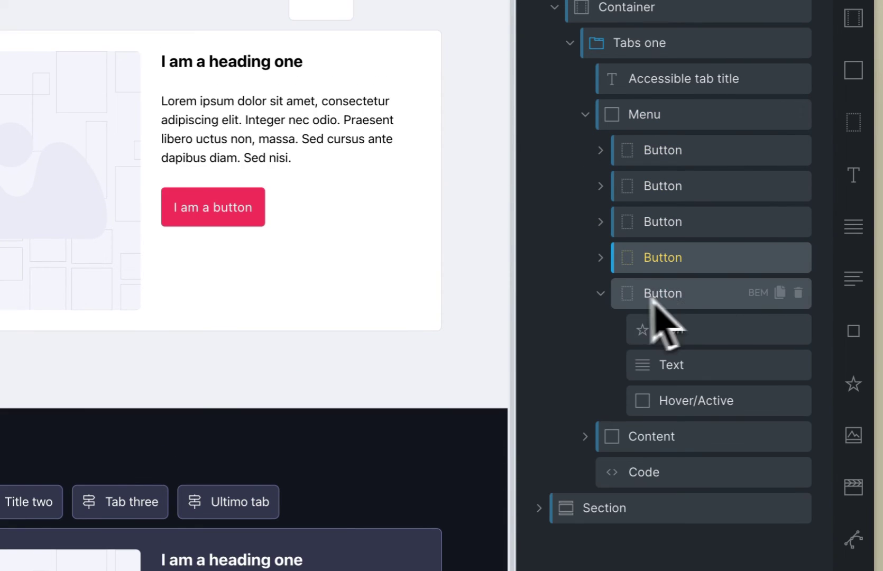
click(798, 292)
Expand Content in the structure and collapse each of its four Panel elements
click(587, 294)
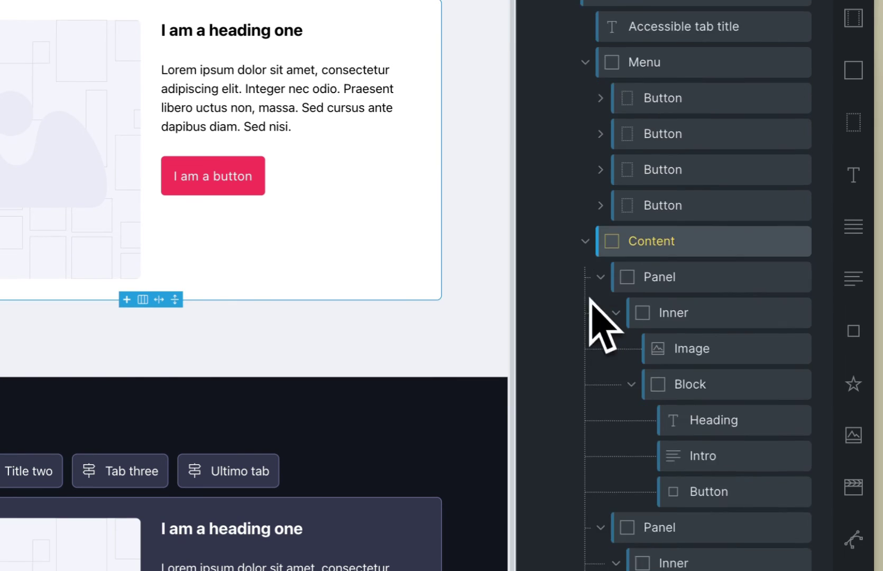
scroll(634, 238, down, 5)
scroll(645, 233, up, 3)
click(602, 101)
scroll(608, 159, up, 4)
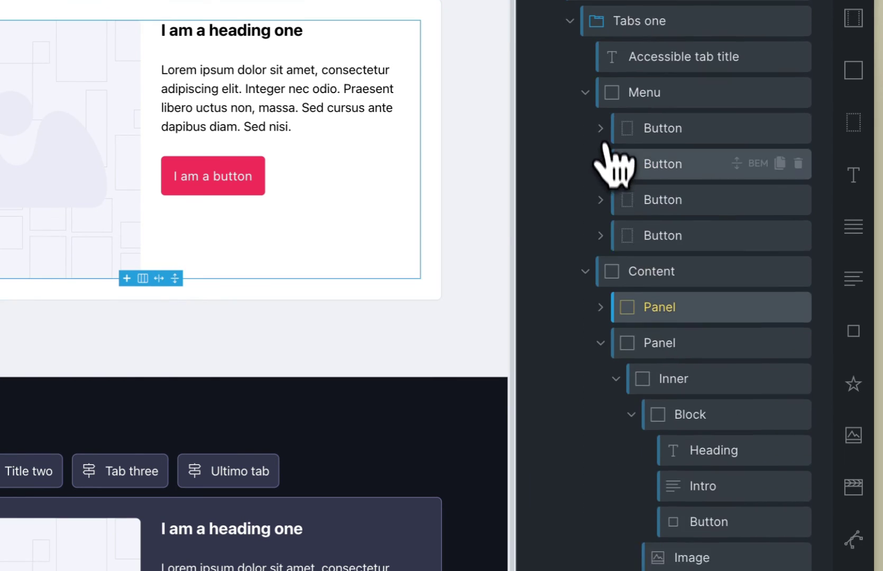
key(ctrl+d)
key(ctrl+d)
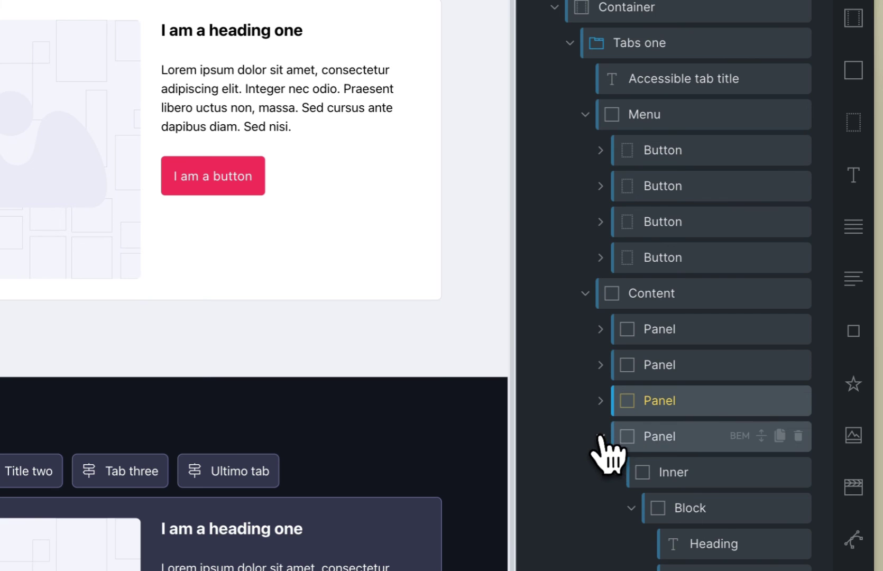
click(601, 437)
Check the fb-tabs-btn attribute and content settings of the first Menu Button, and look at the Code element's script
click(658, 159)
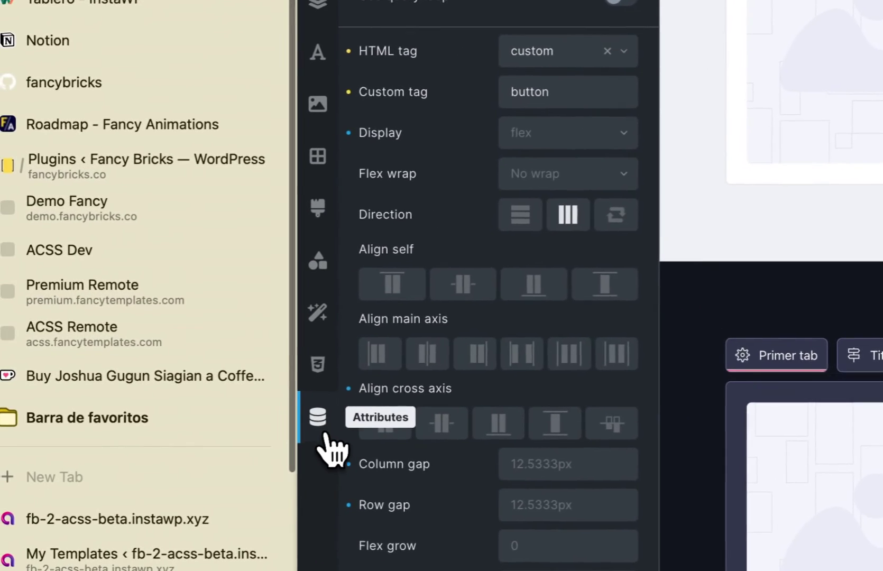
click(325, 434)
click(443, 320)
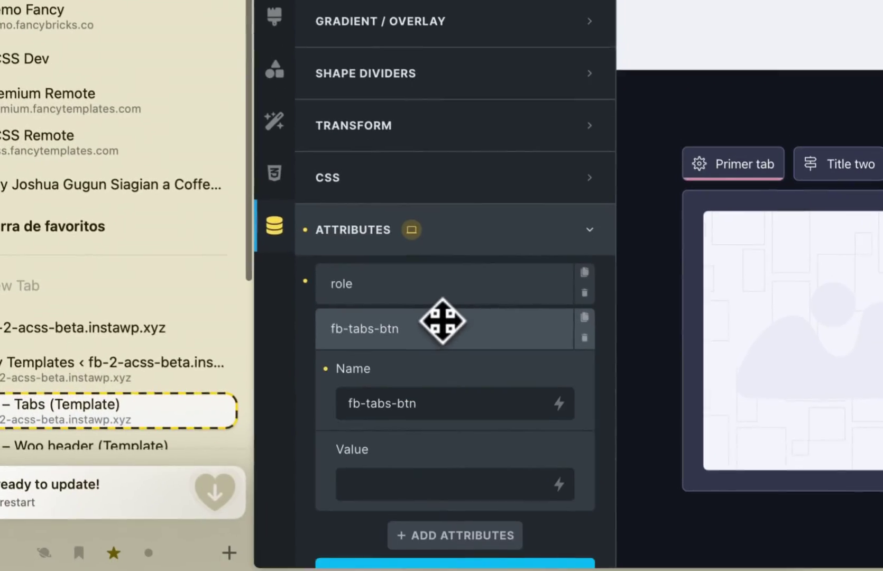
click(429, 336)
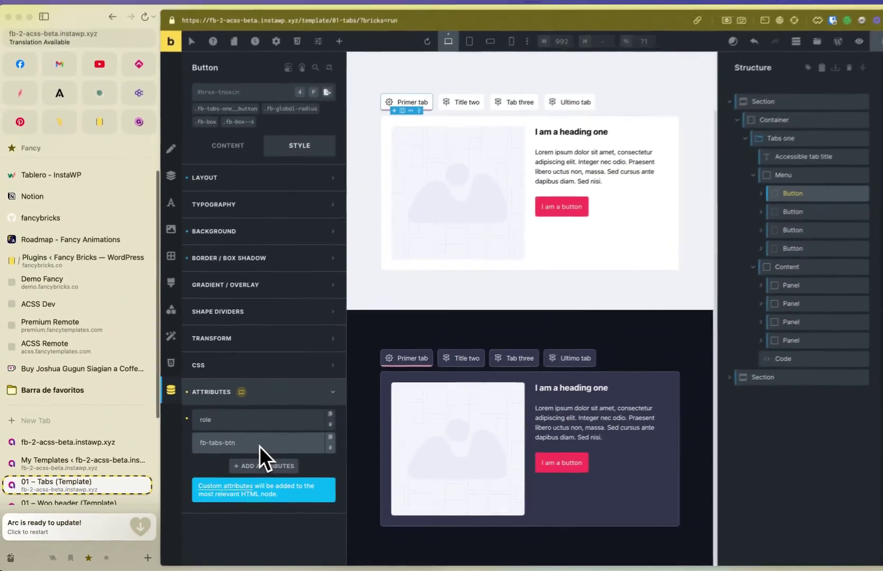
click(232, 150)
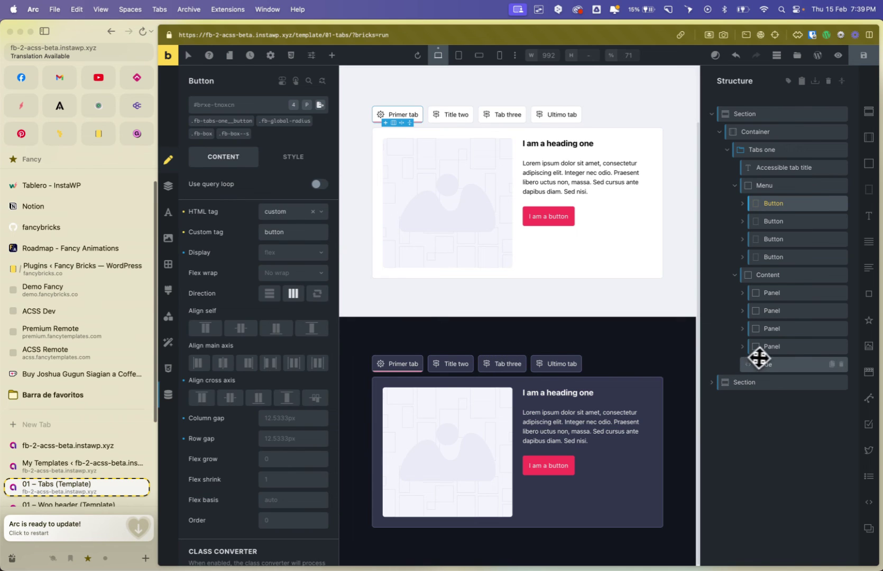
click(773, 364)
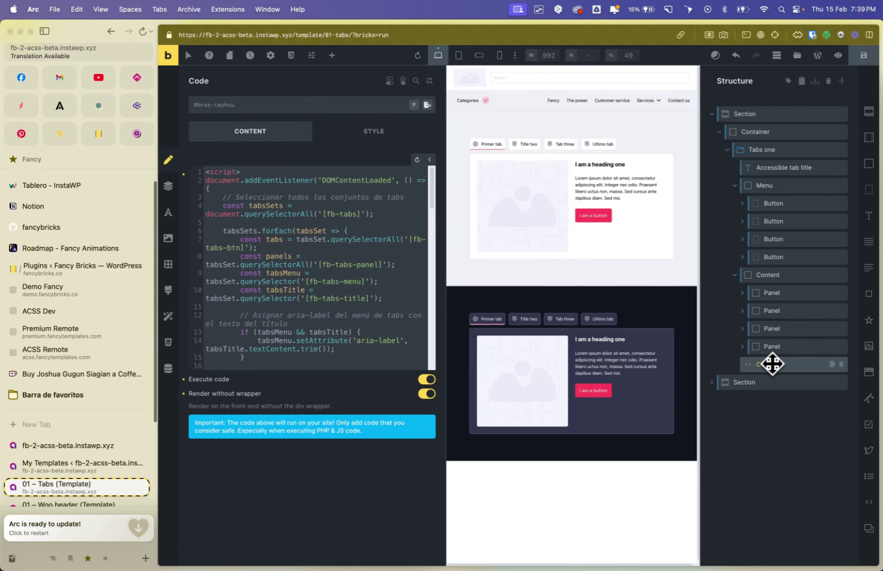
Collapse the Menu and Content branches and select the Tabs one element
click(769, 190)
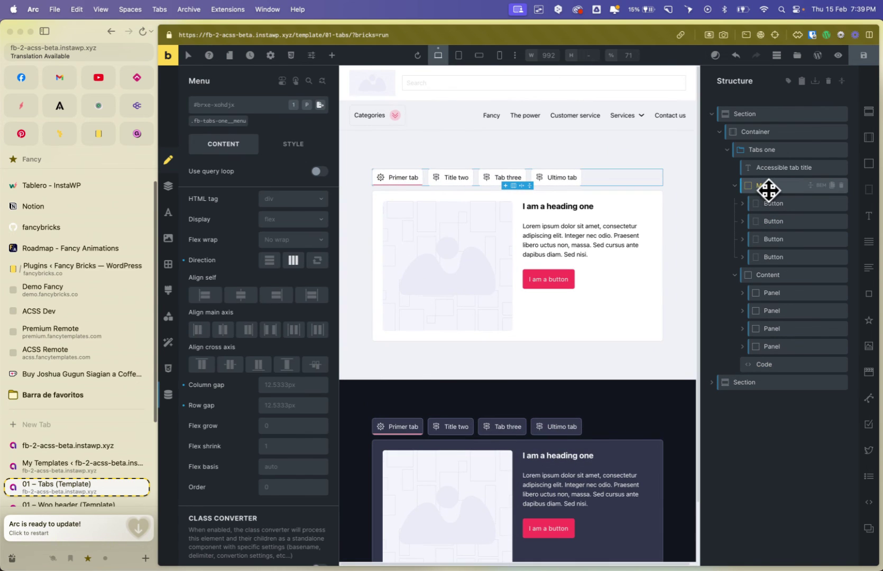
click(735, 187)
click(736, 204)
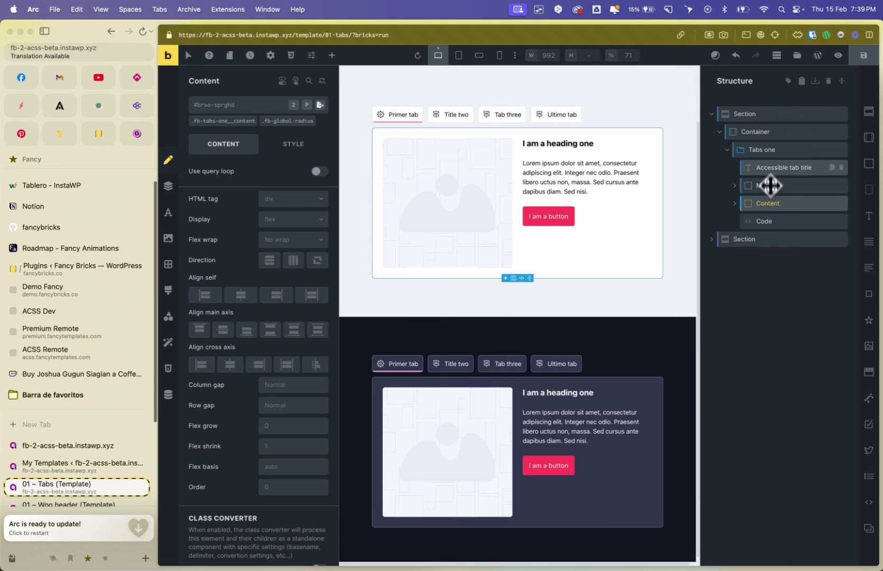
click(770, 155)
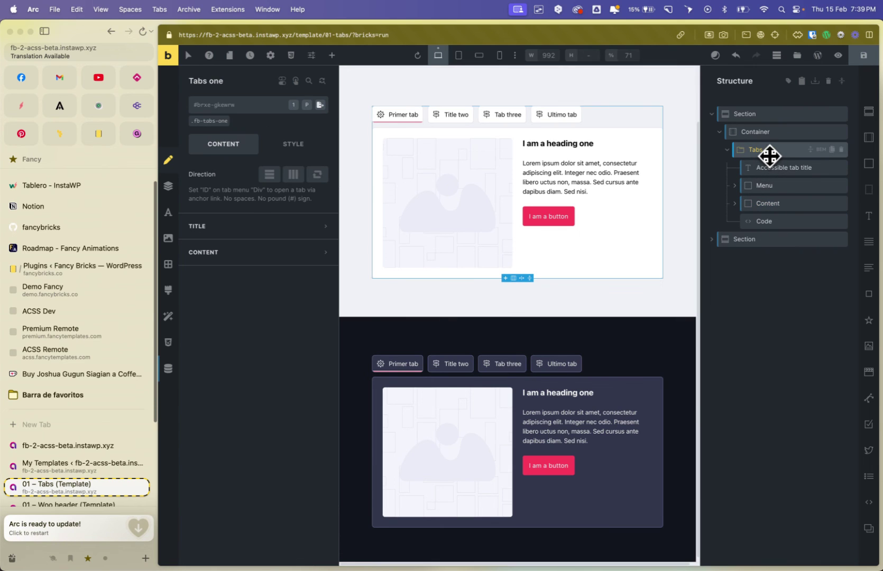